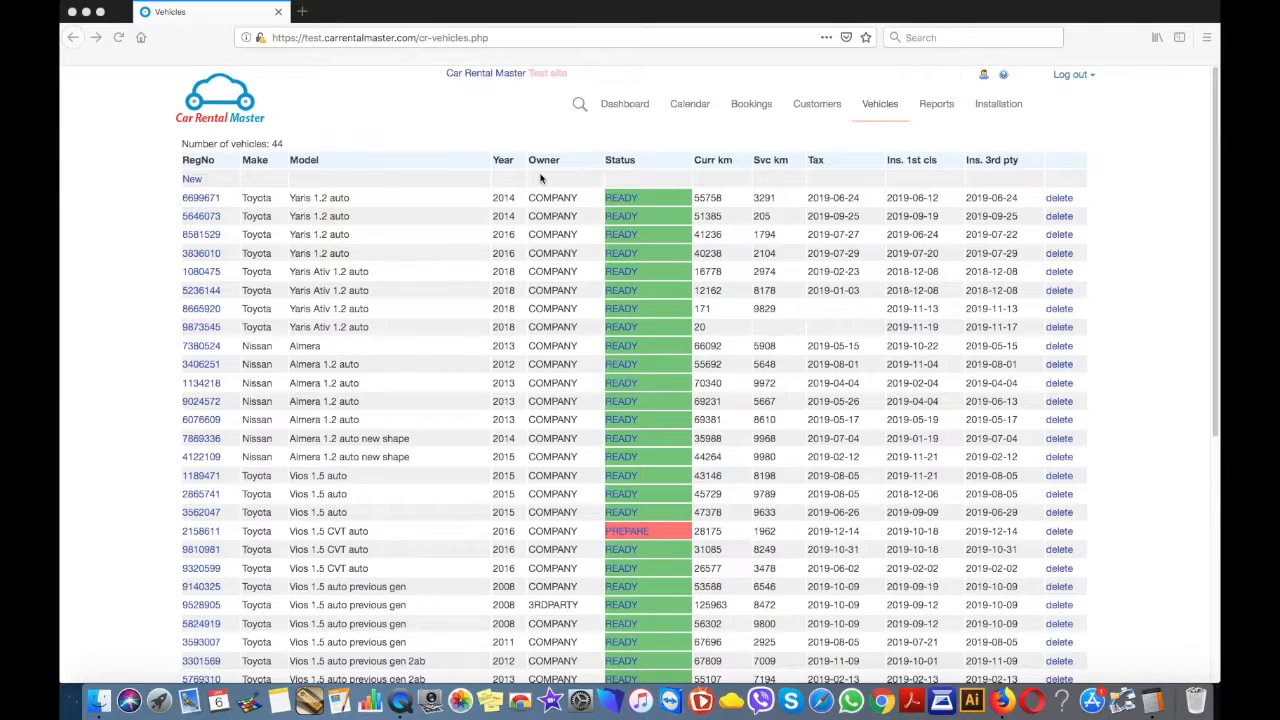
Step: Open the 2013 Nissan Almera's vehicle record and review its service and repairs, files and pictures, and bookings
left_click(303, 164)
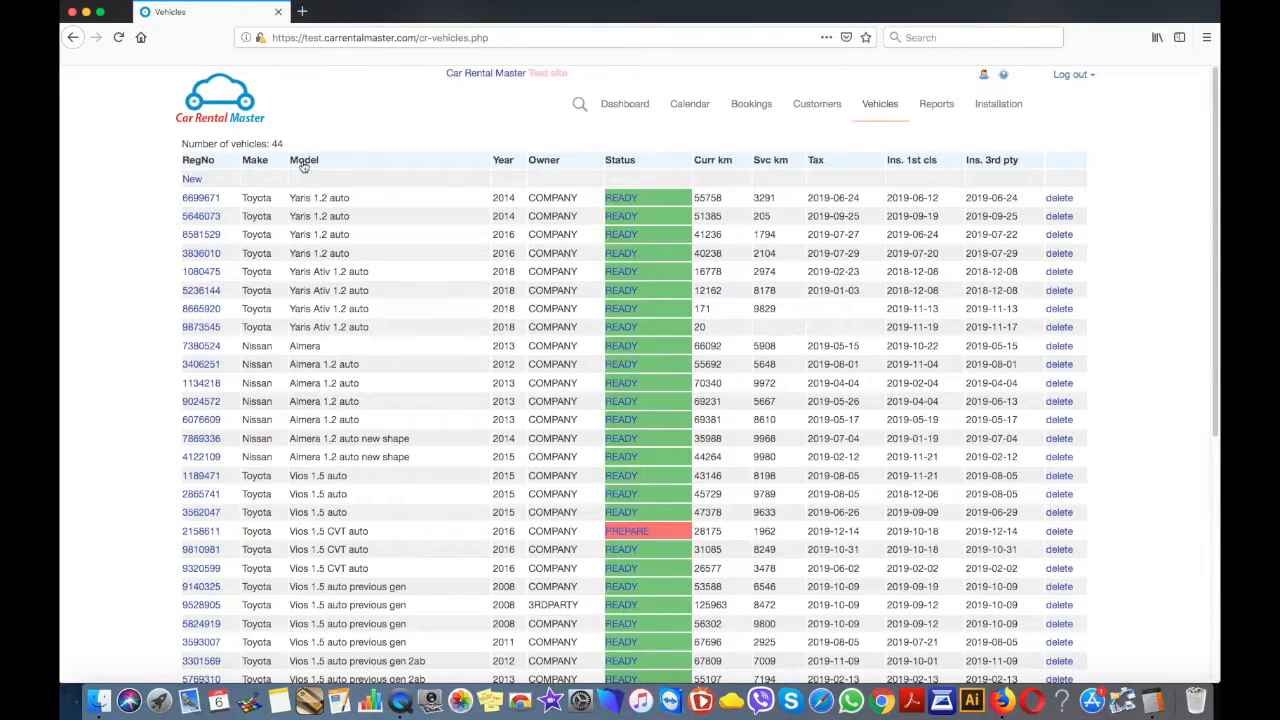
left_click(201, 181)
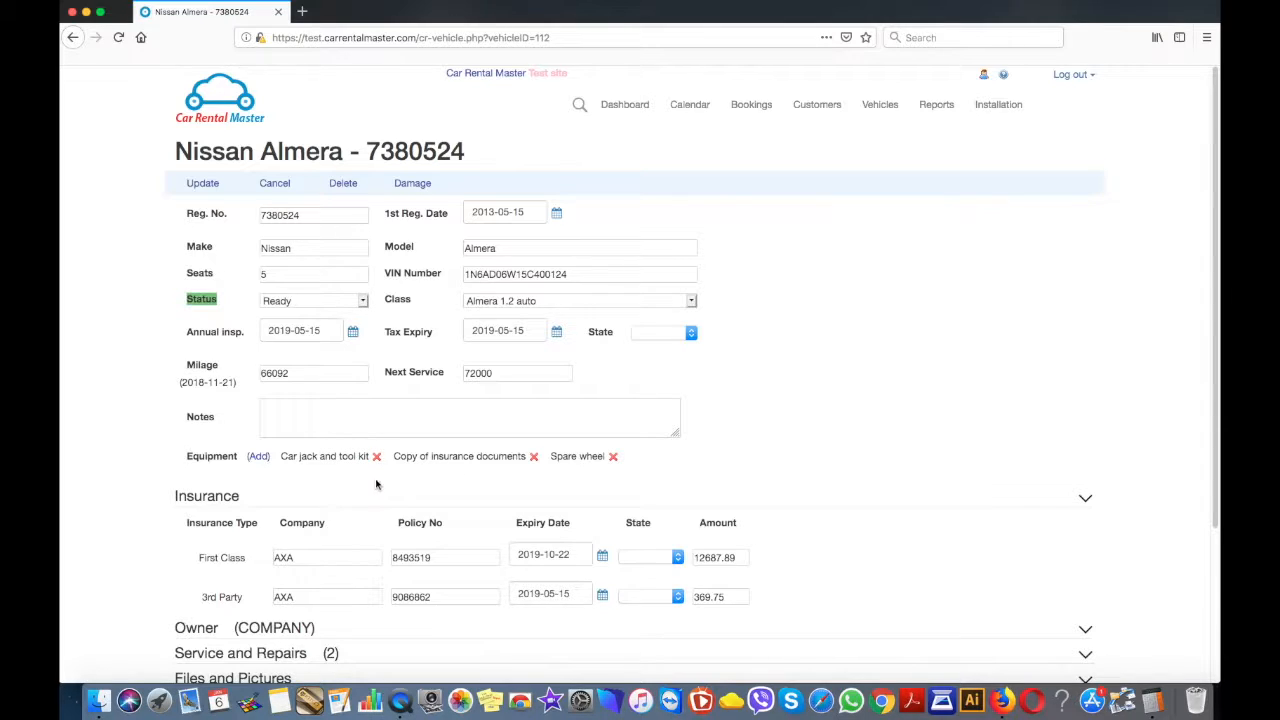
scroll(376, 483, "down", 5)
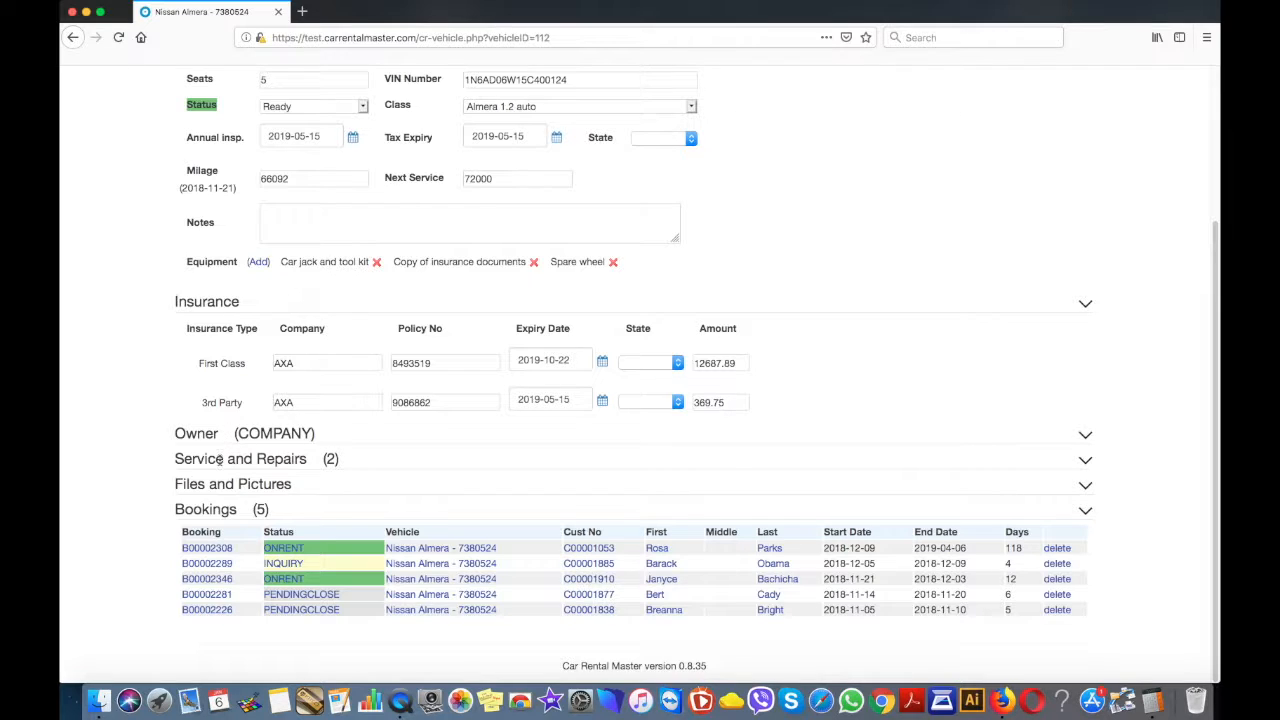
left_click(219, 459)
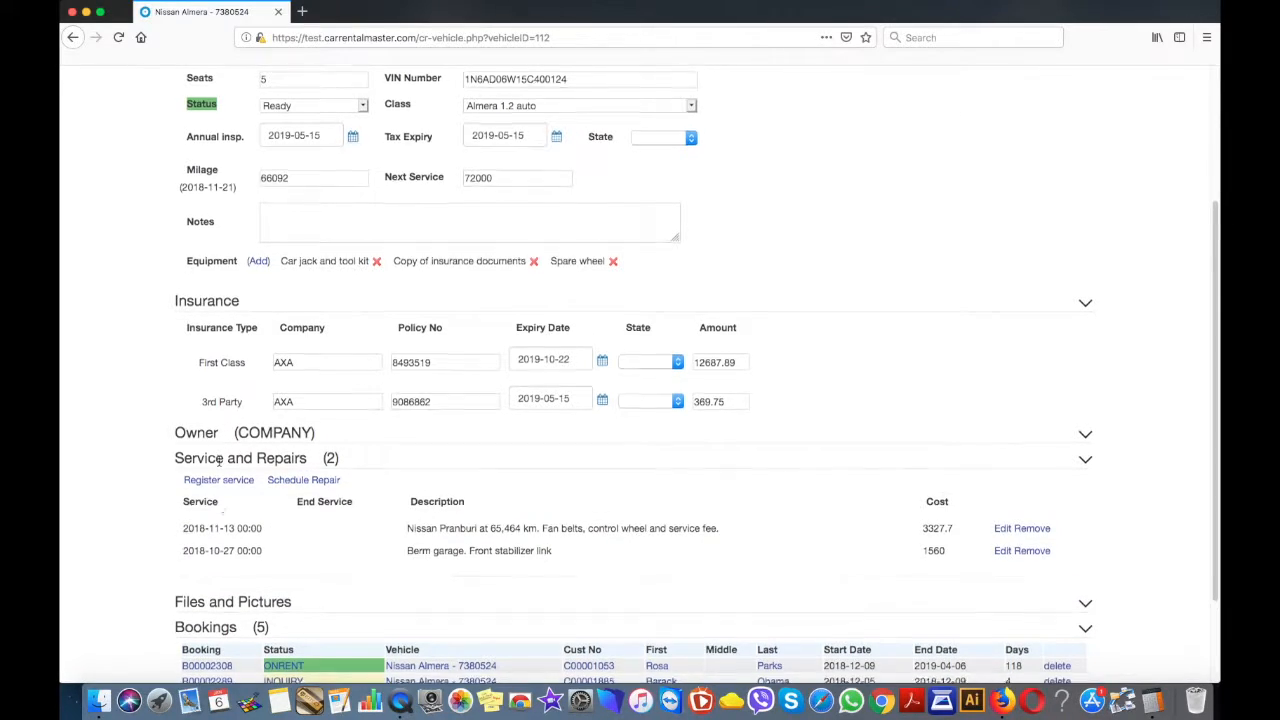
scroll(219, 461, "down", 2)
left_click(212, 483)
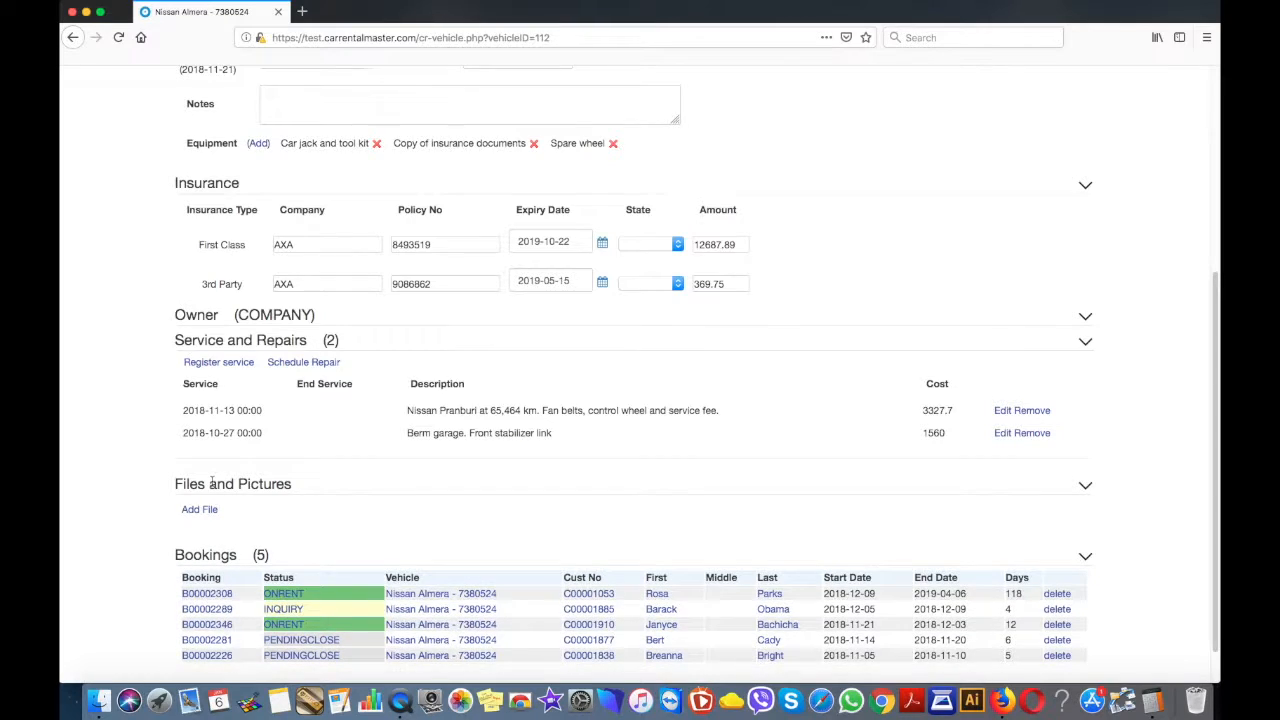
scroll(212, 483, "down", 1)
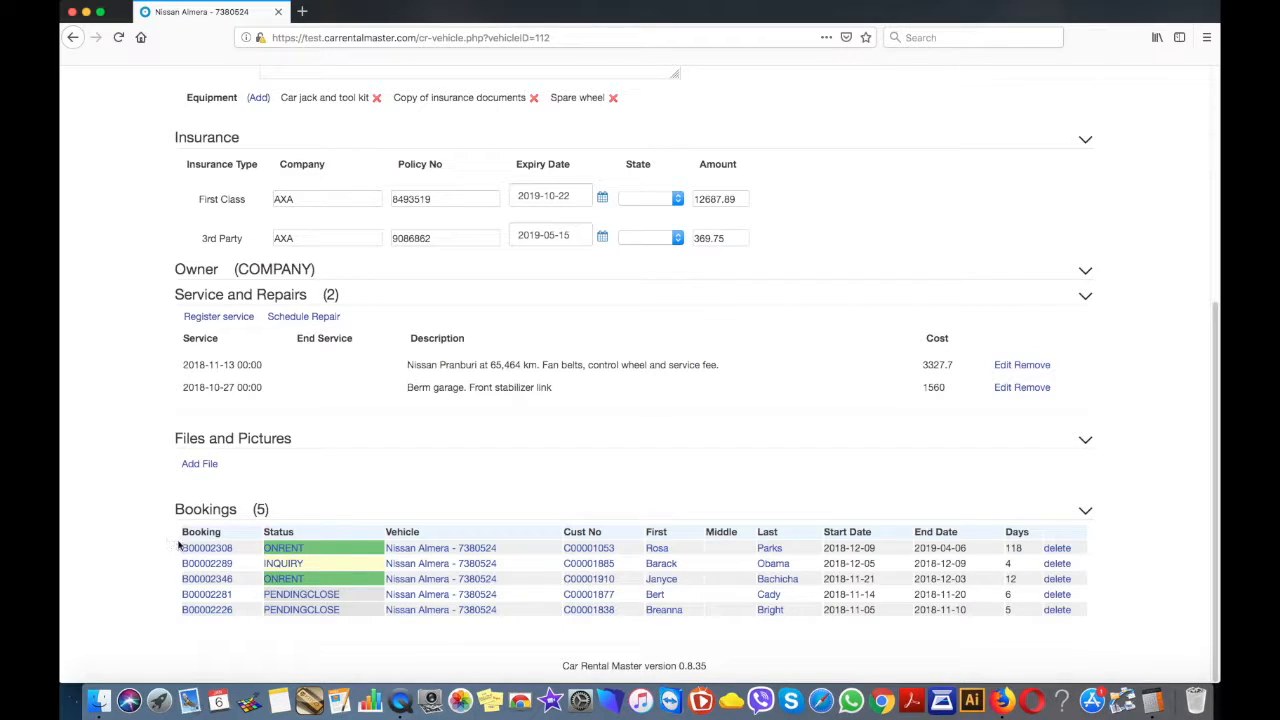
Step: View the first booking listed for the Nissan Almera, and return to the vehicle record
left_click(216, 550)
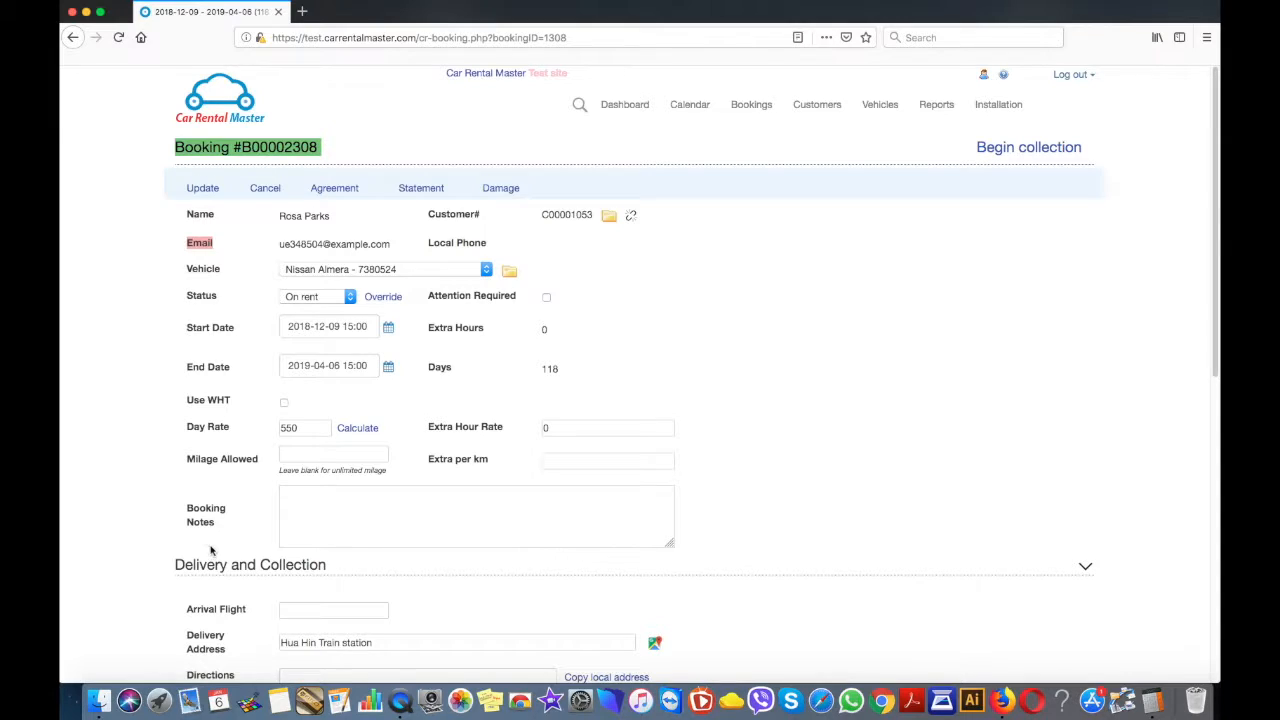
left_click(72, 38)
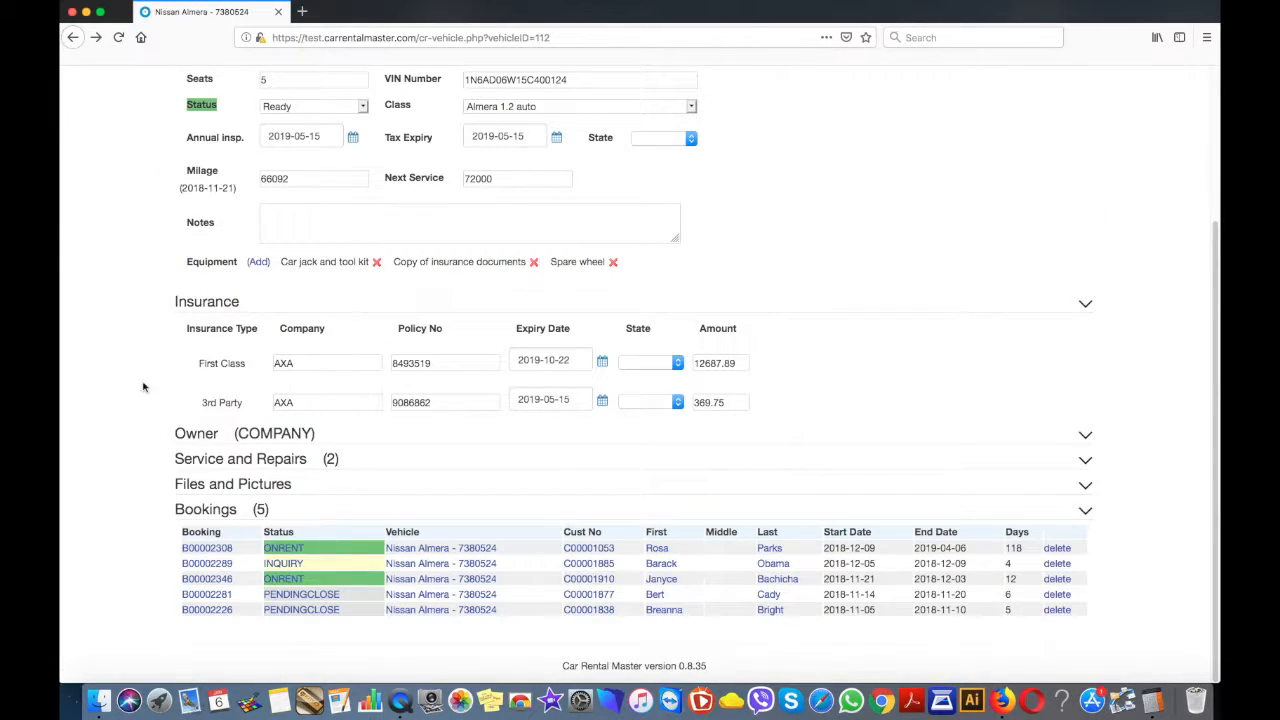
scroll(146, 395, "up", 4)
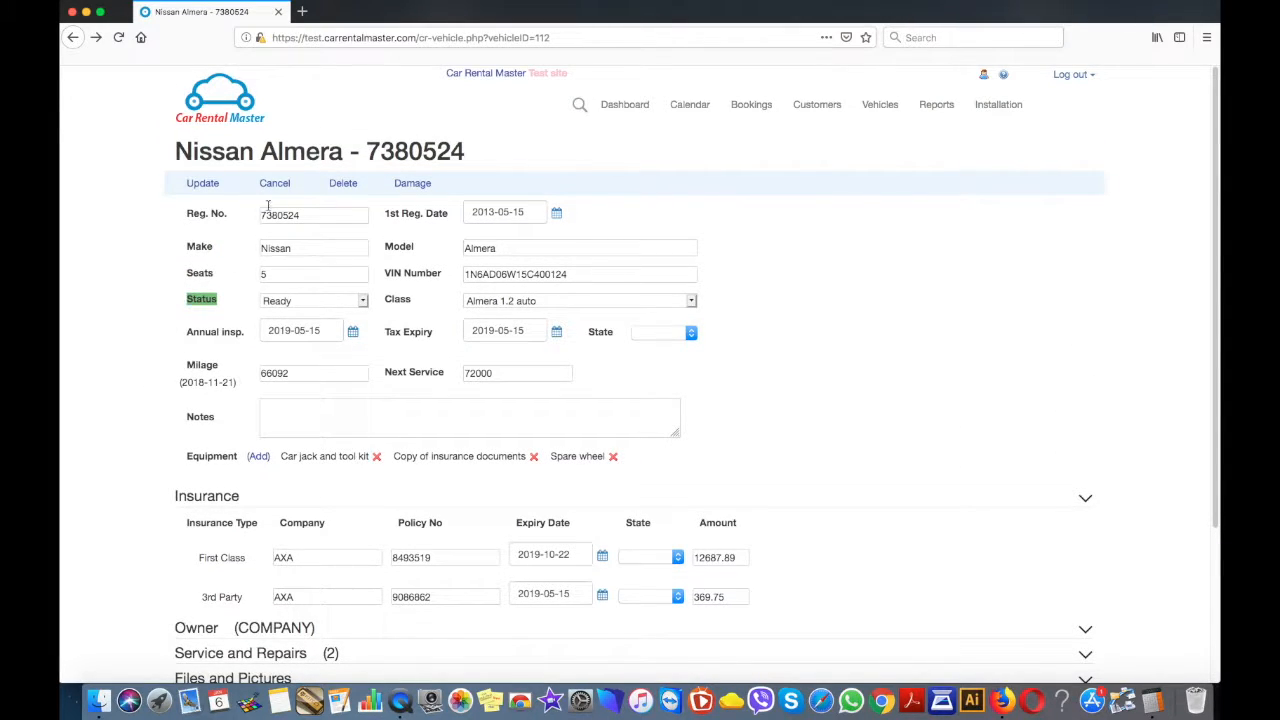
Step: Register exterior damage at the Nissan Almera's driver's-side mirror, described as "Chip on outside of mirror", and save it
left_click(412, 184)
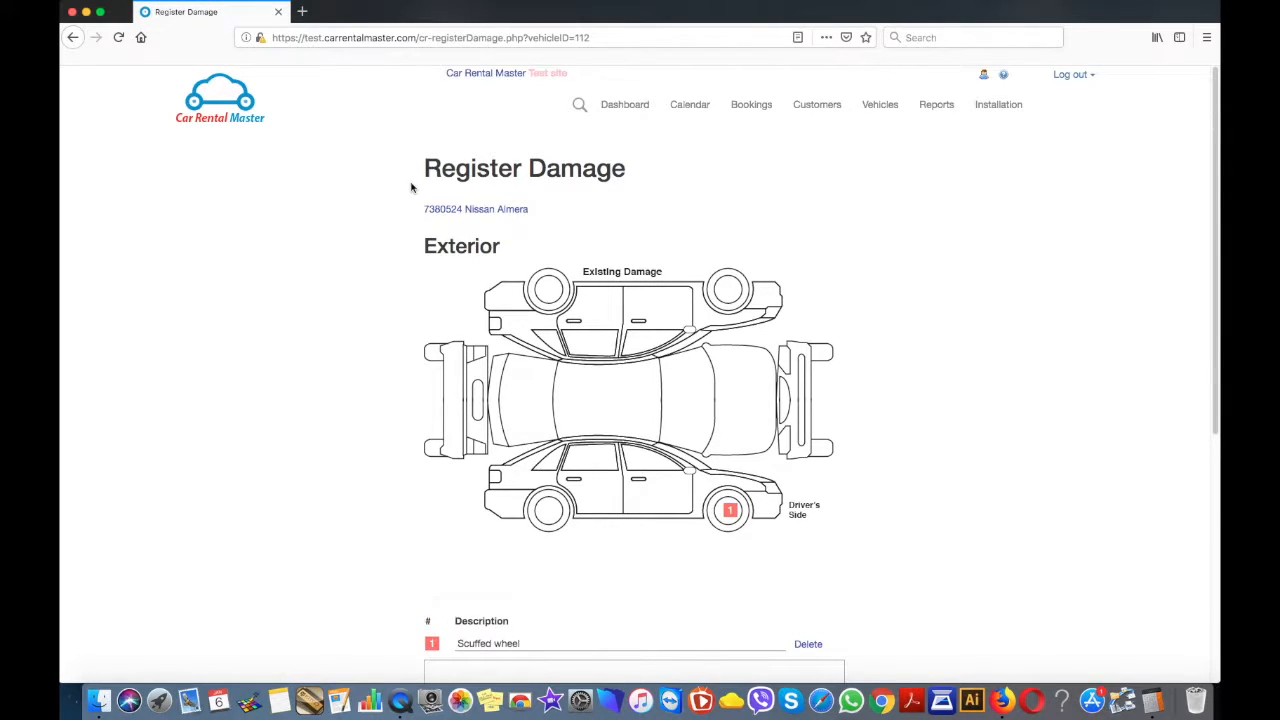
left_click(688, 476)
scroll(370, 490, "down", 5)
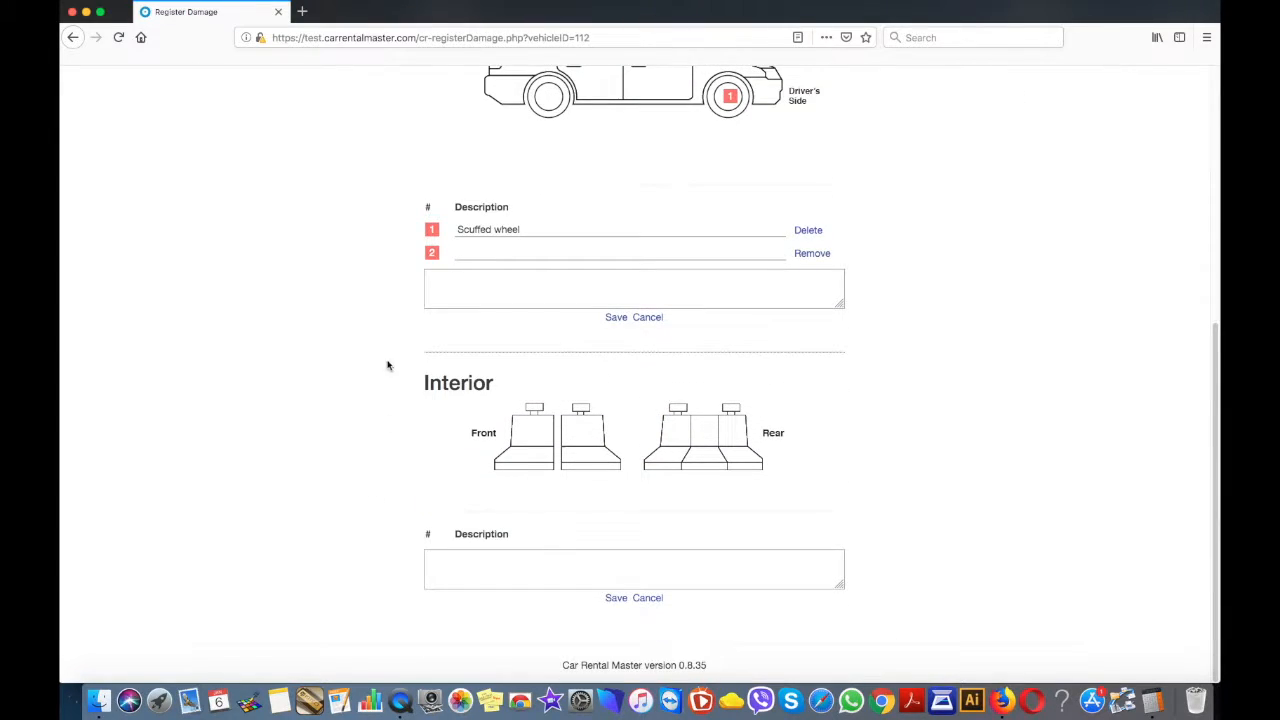
left_click(464, 253)
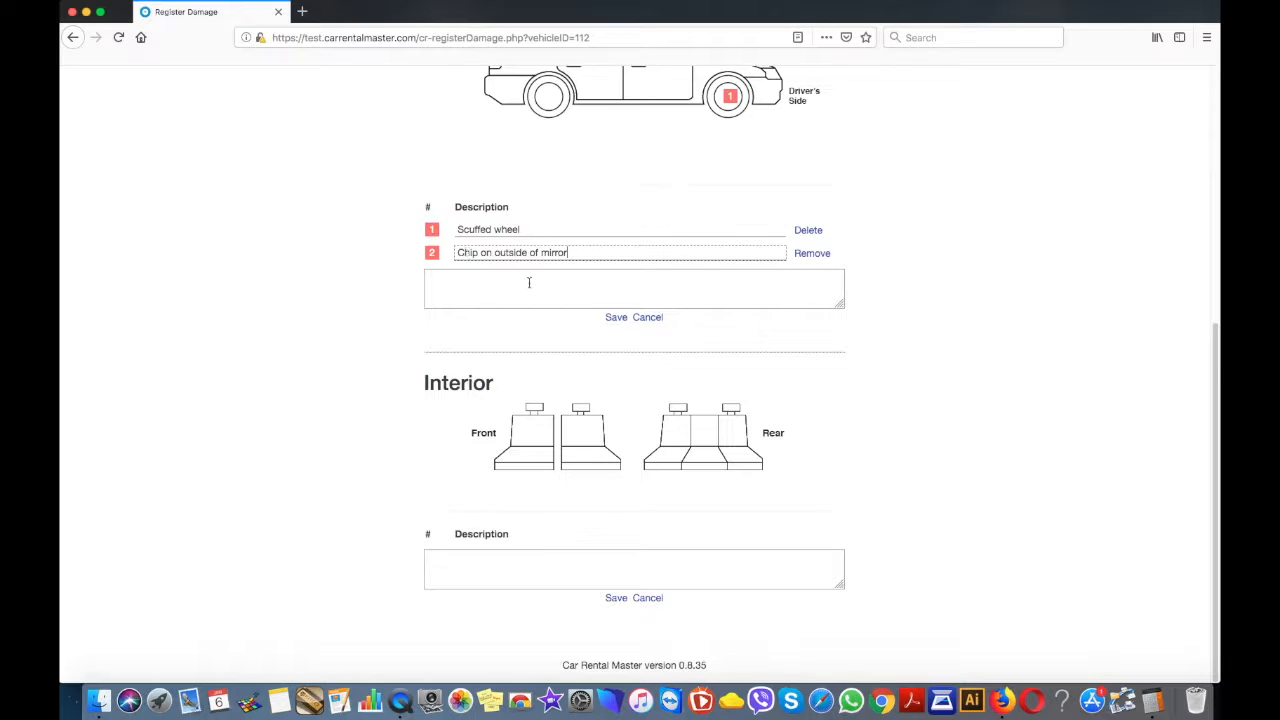
left_click(614, 317)
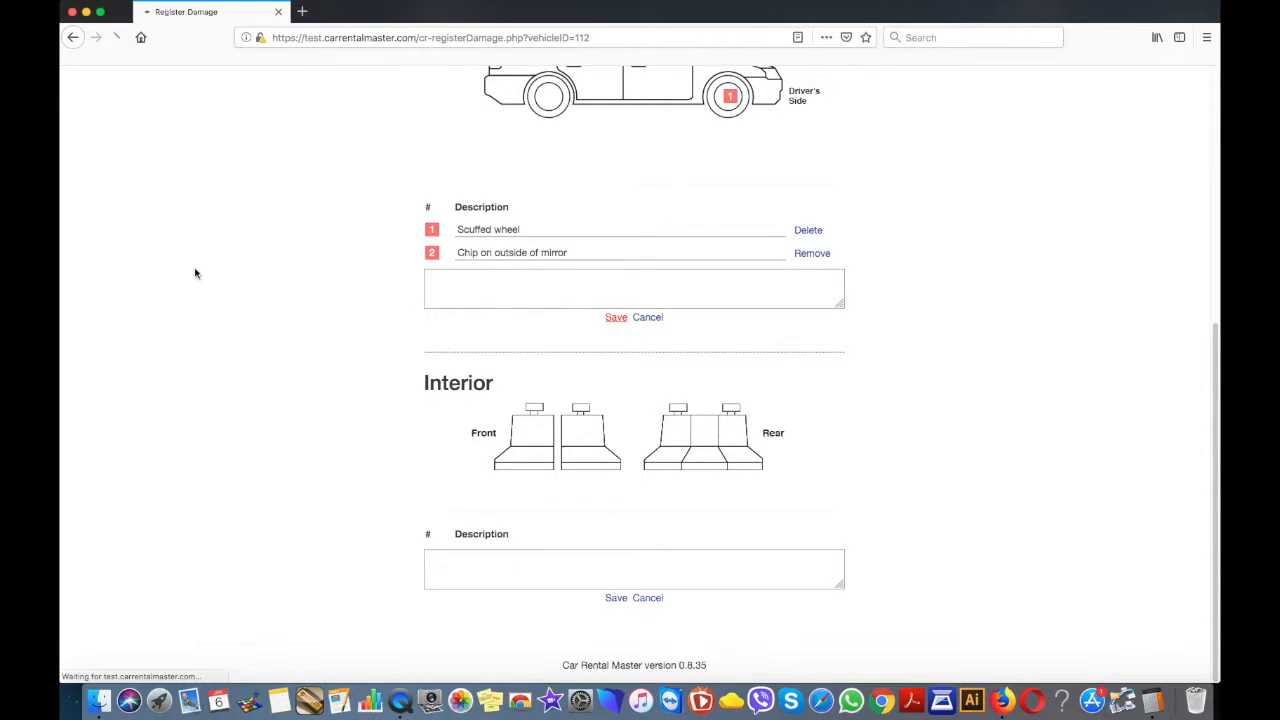
scroll(247, 268, "up", 3)
scroll(247, 268, "up", 2)
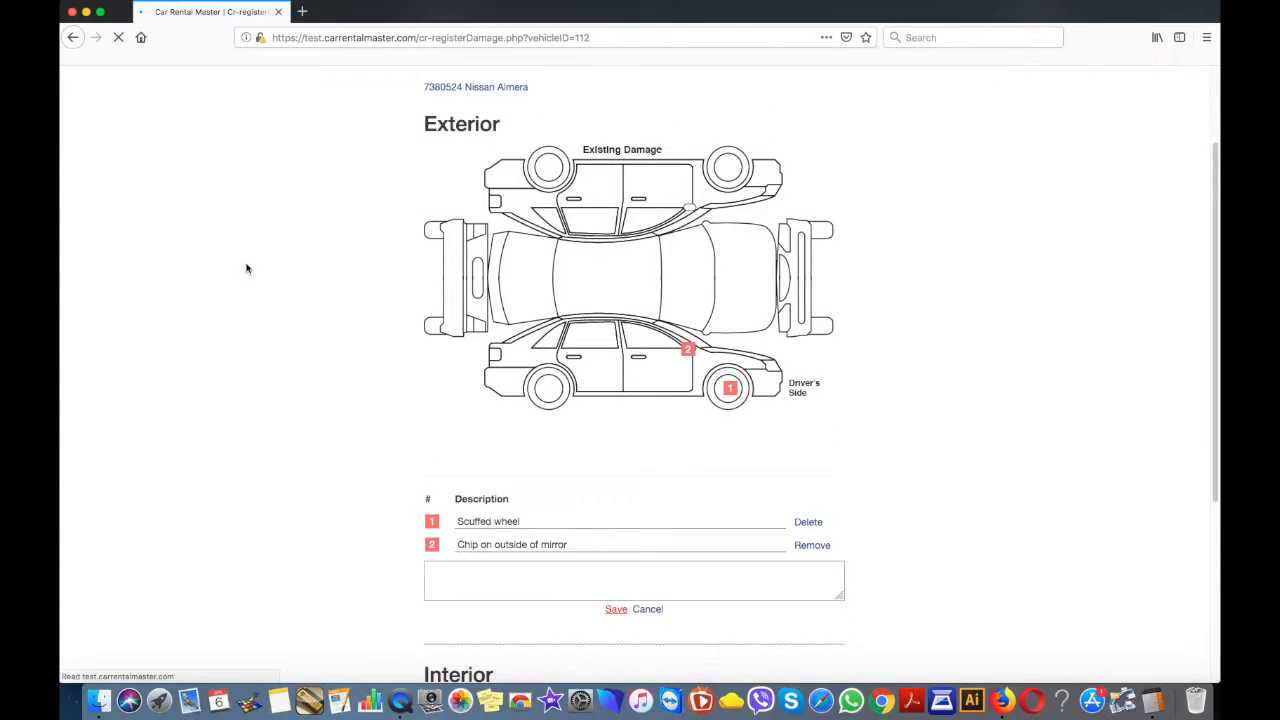
scroll(247, 268, "up", 5)
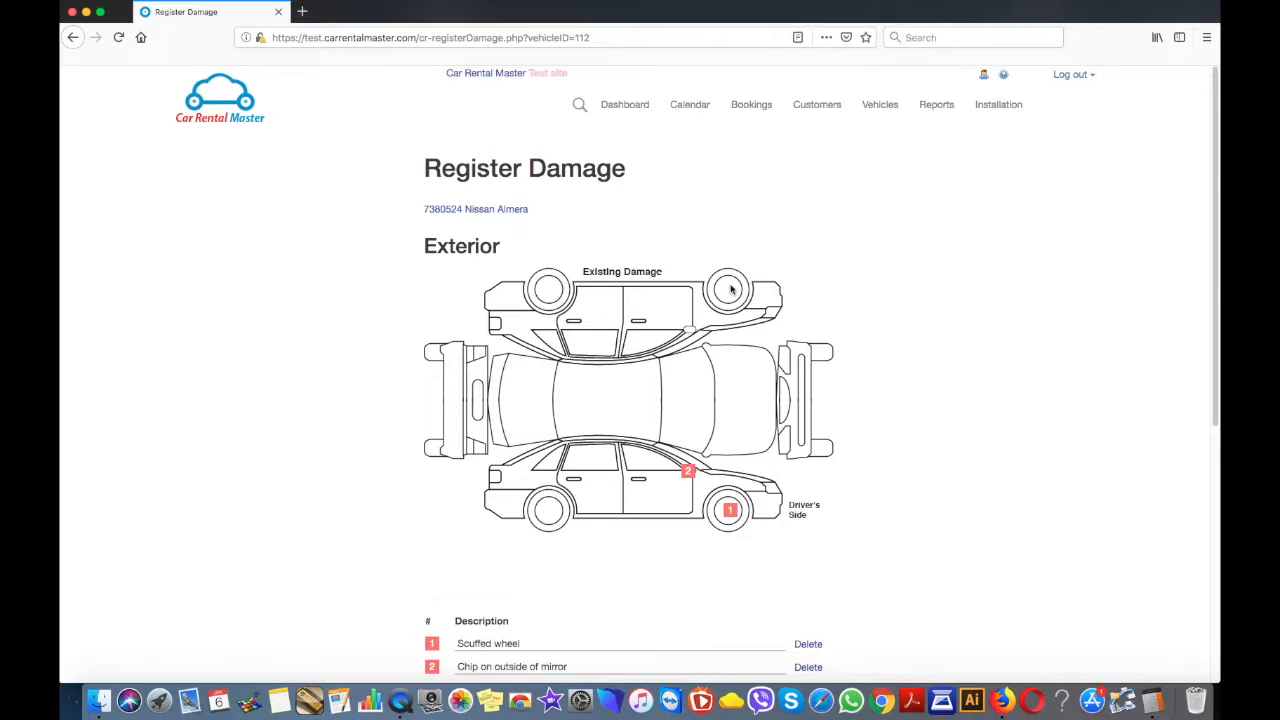
Step: Open the first customer in the customer list and review the contact details, files and pictures, and bookings
left_click(817, 106)
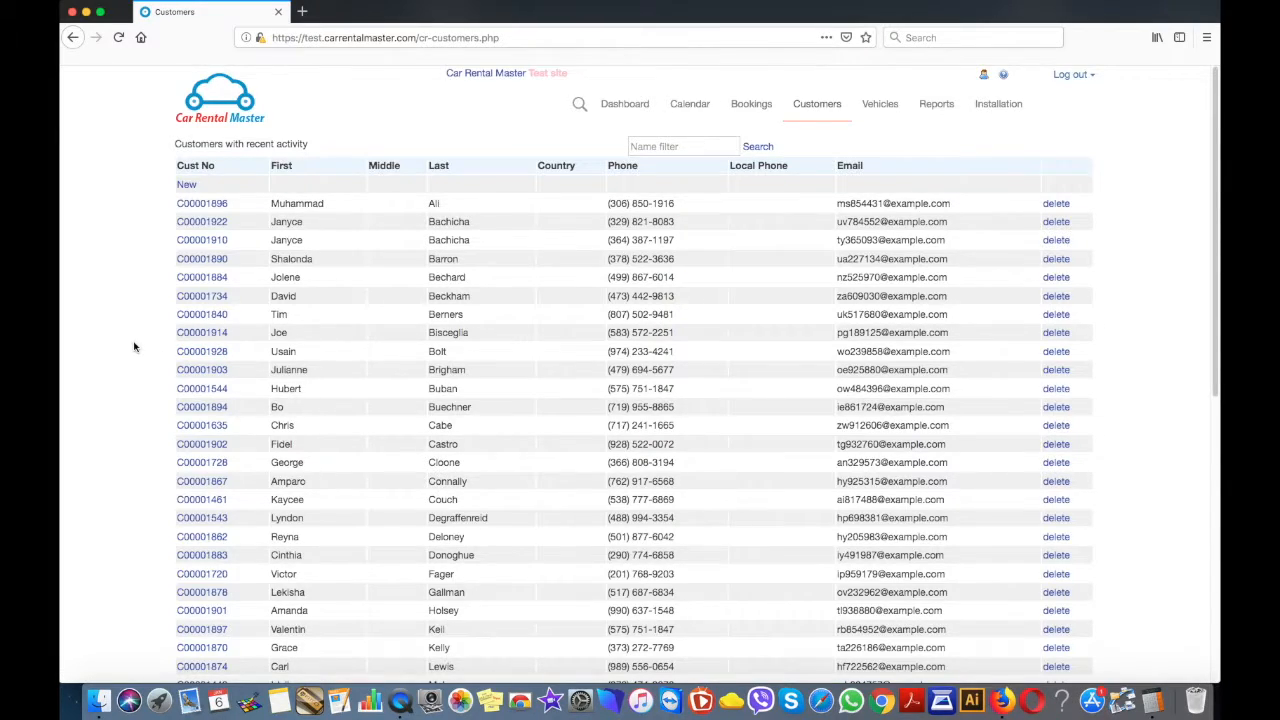
scroll(134, 347, "down", 5)
scroll(134, 347, "up", 5)
left_click(203, 208)
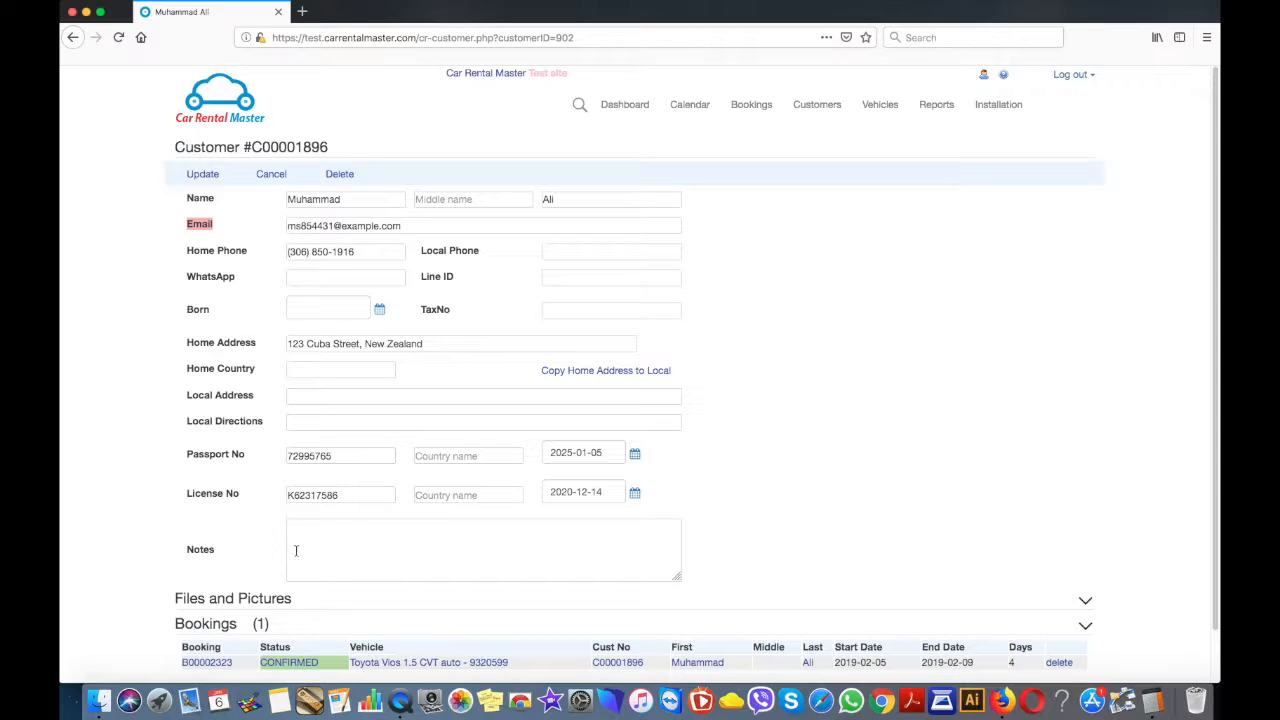
scroll(380, 553, "down", 2)
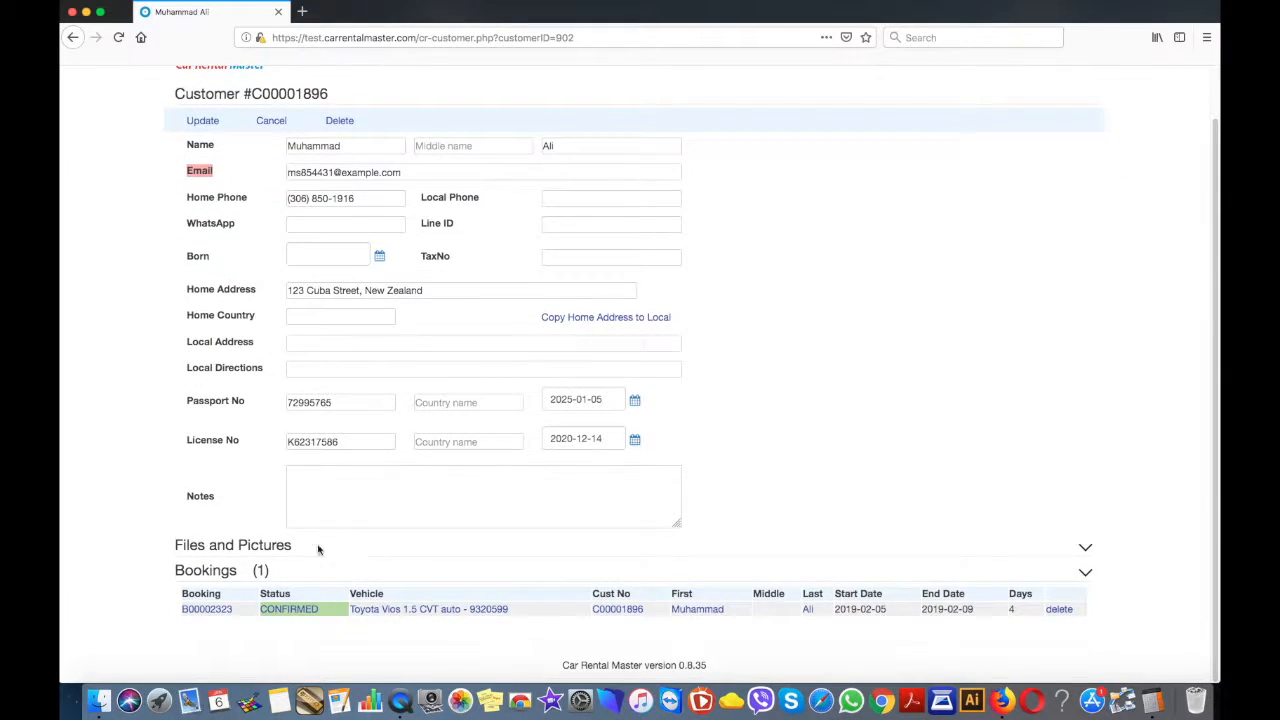
left_click(248, 545)
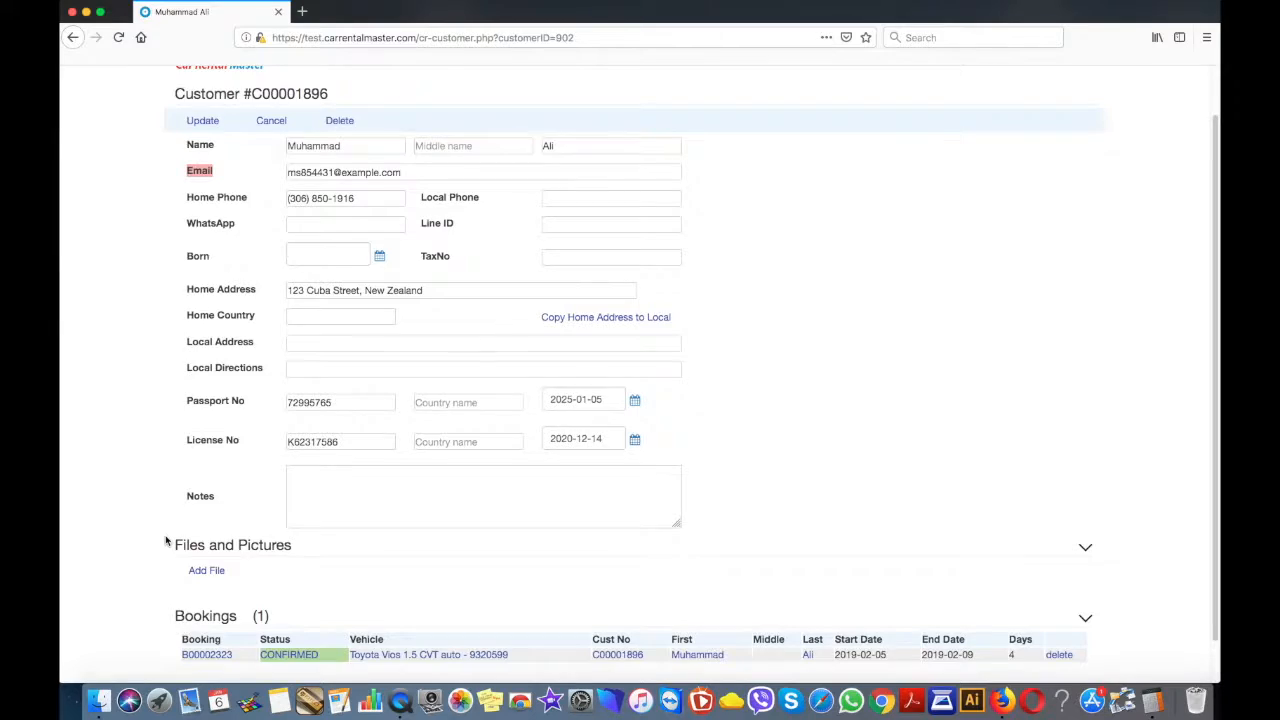
scroll(166, 540, "down", 1)
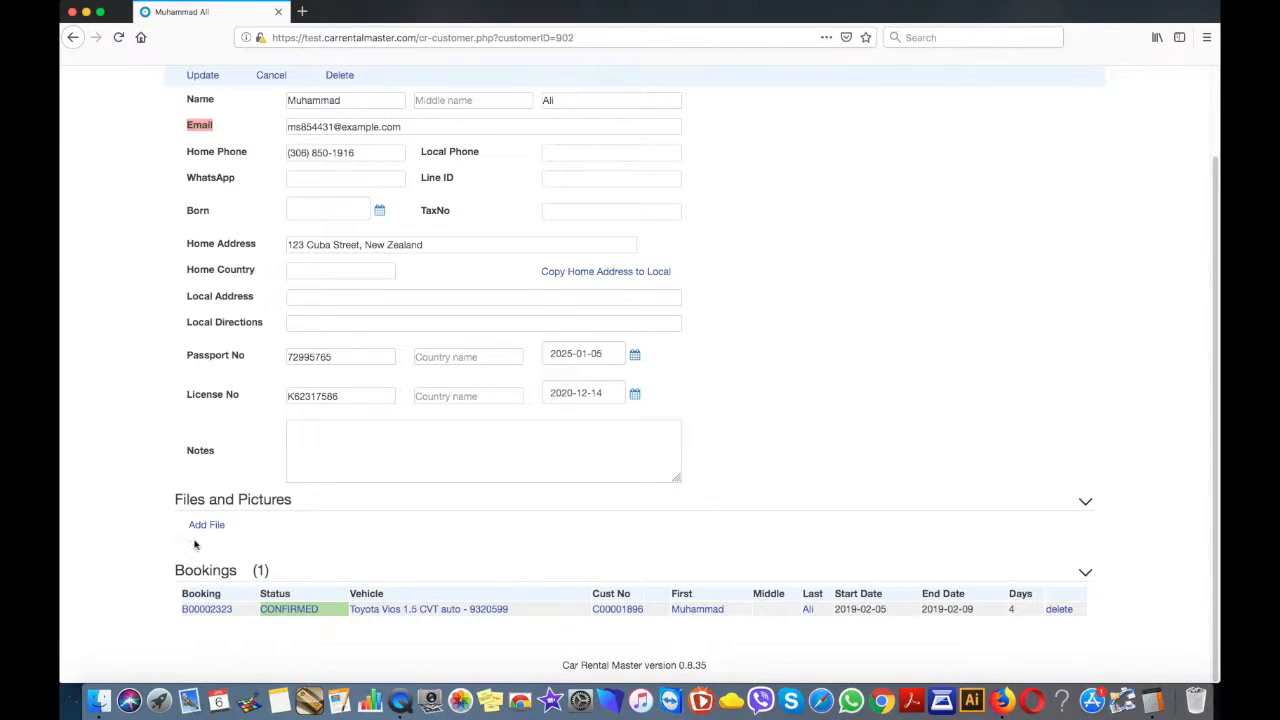
Step: Open the customer's confirmed Toyota Vios booking and look through its details
left_click(204, 611)
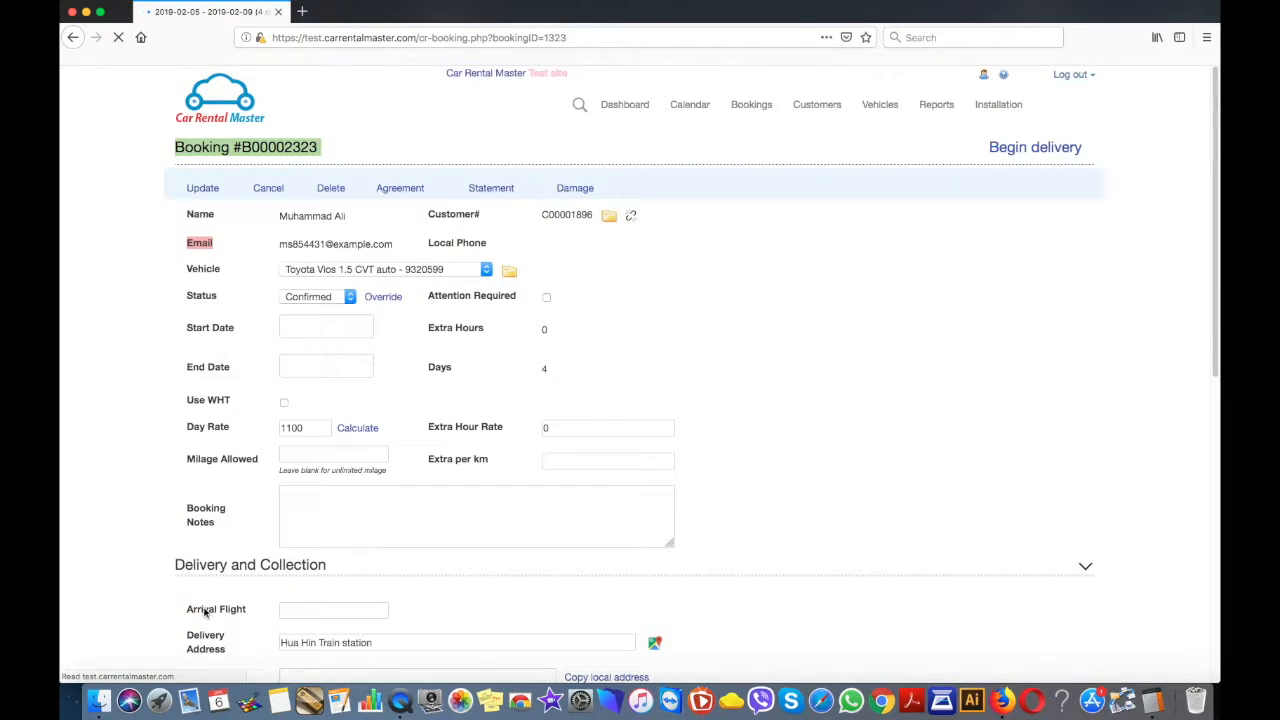
scroll(105, 466, "down", 10)
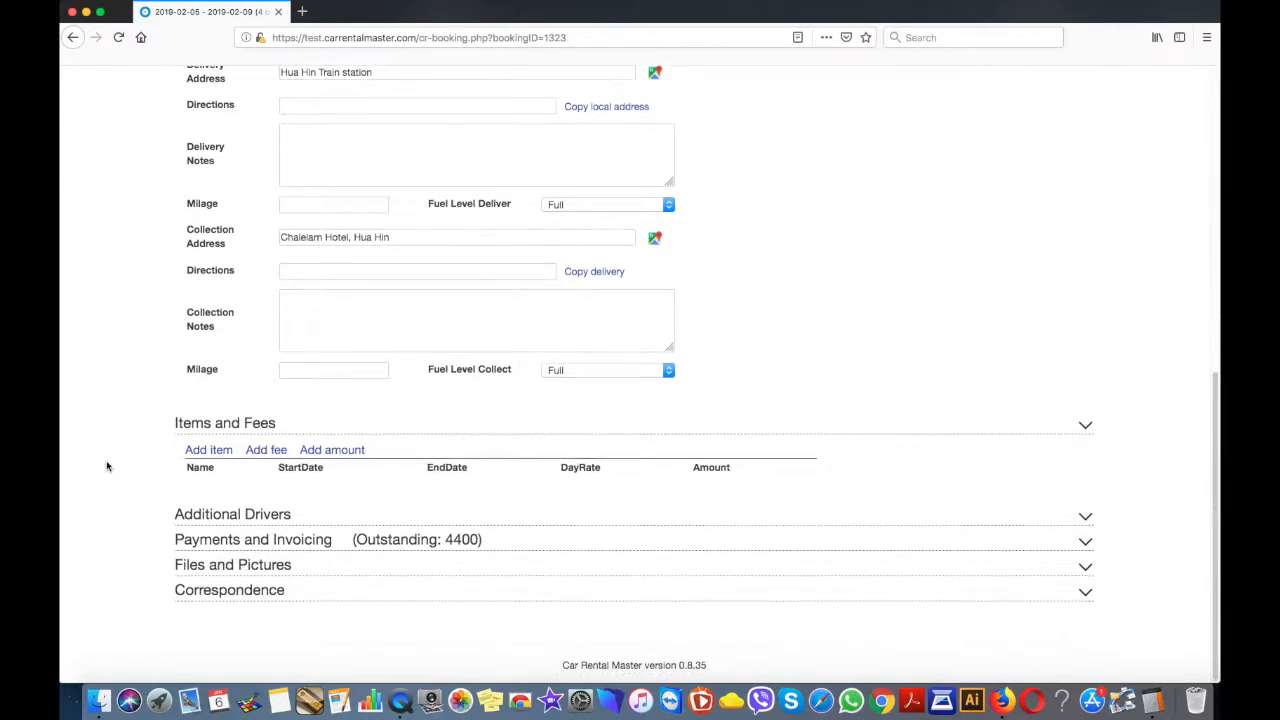
scroll(107, 466, "up", 10)
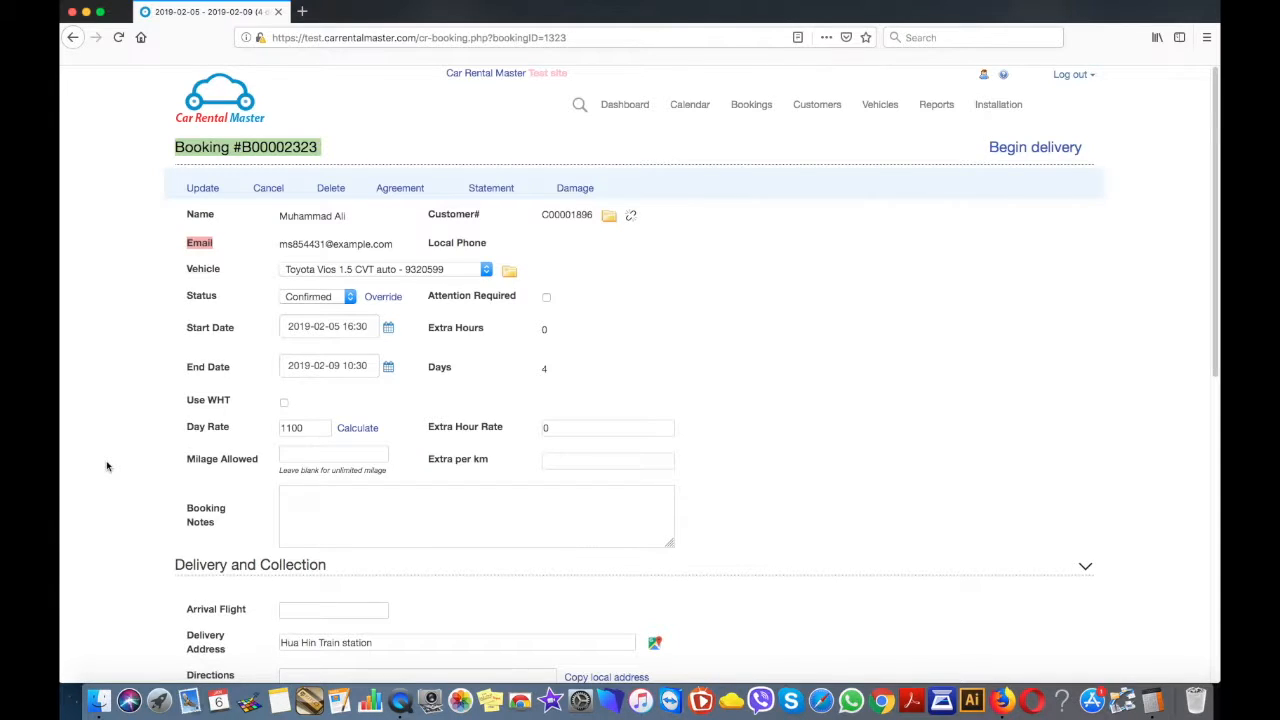
Step: Browse the list of all bookings and inspect the end-date picker of its date filter
left_click(755, 108)
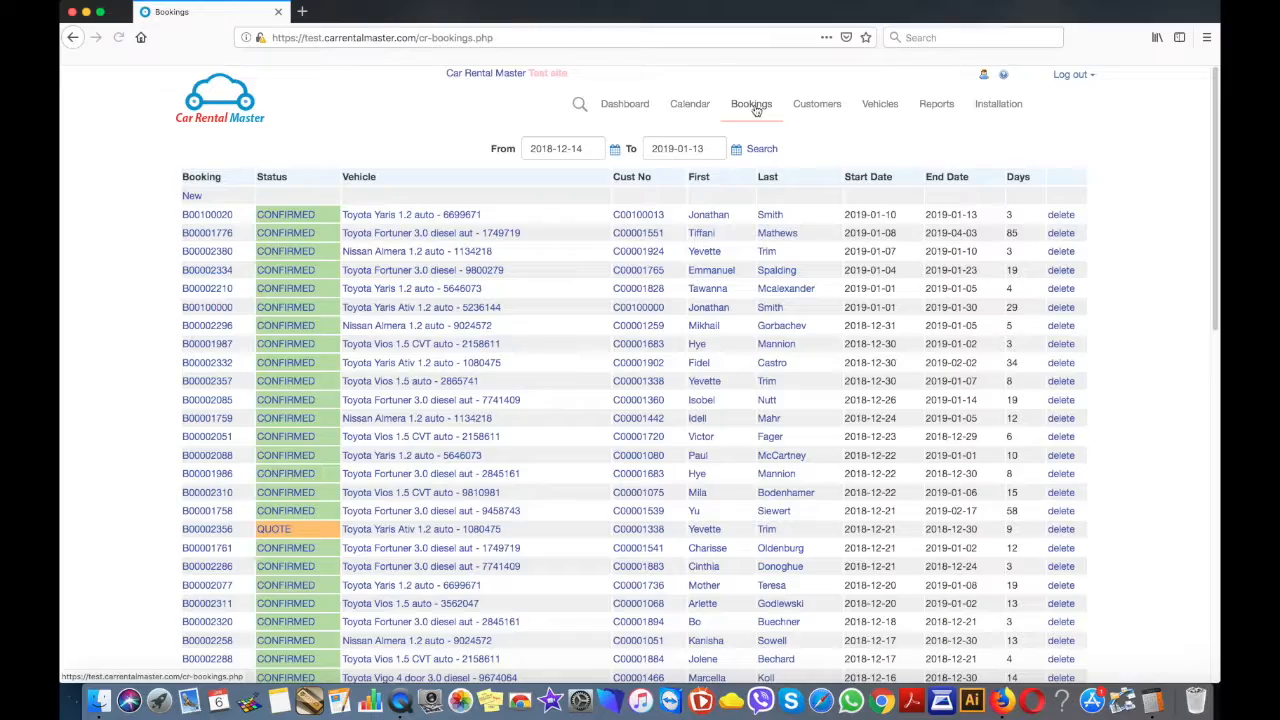
scroll(138, 341, "down", 5)
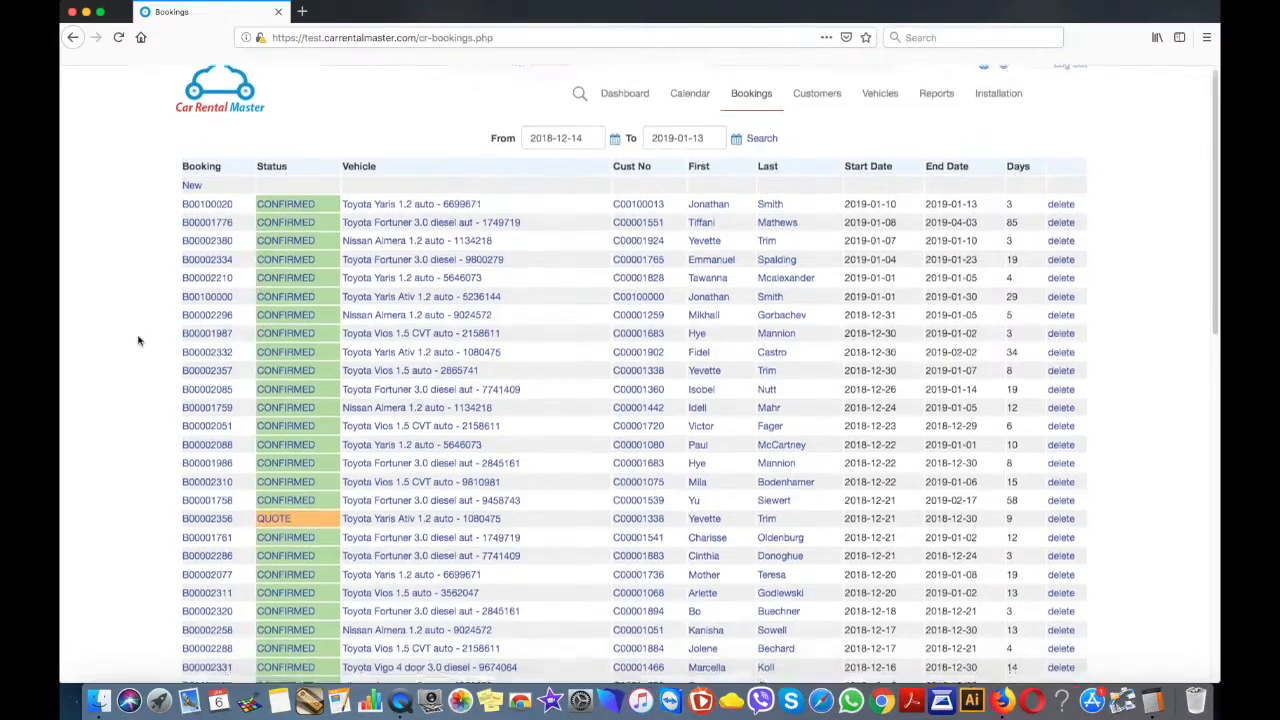
scroll(138, 341, "up", 5)
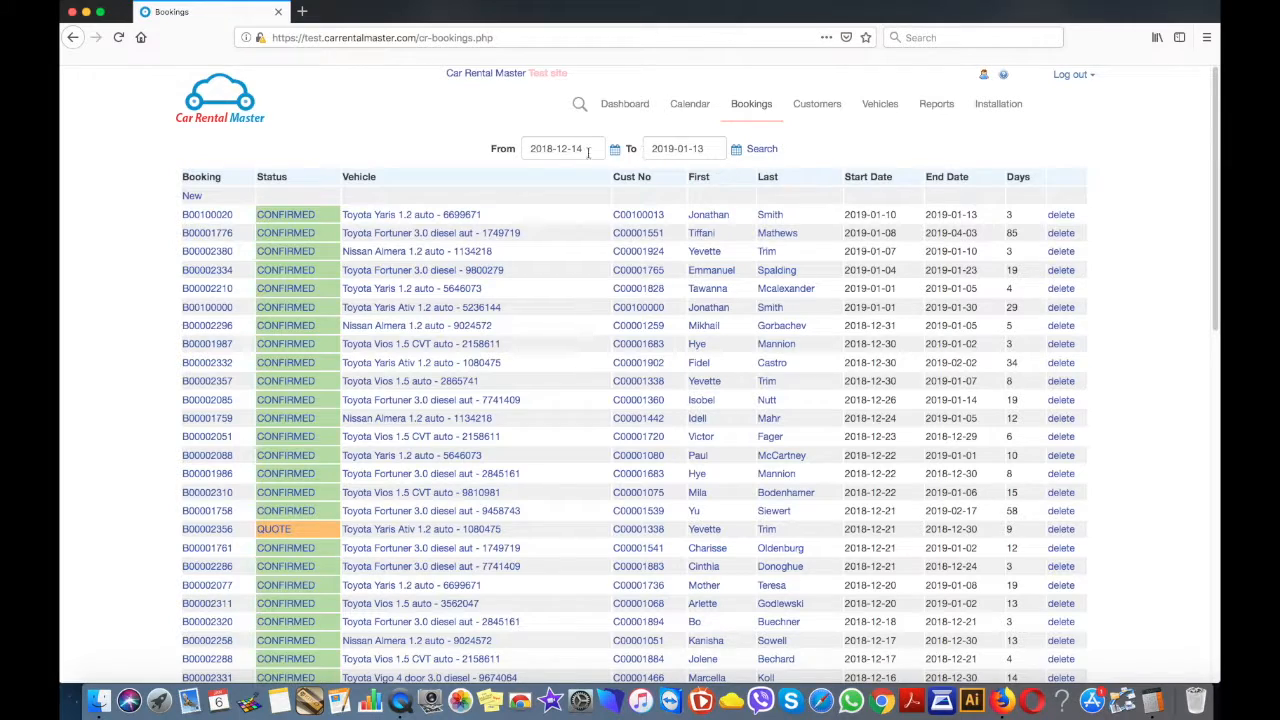
left_click(736, 150)
left_click(736, 155)
Step: Open the first booking in the list, for the Toyota Yaris 1.2 auto, and review its details
left_click(210, 216)
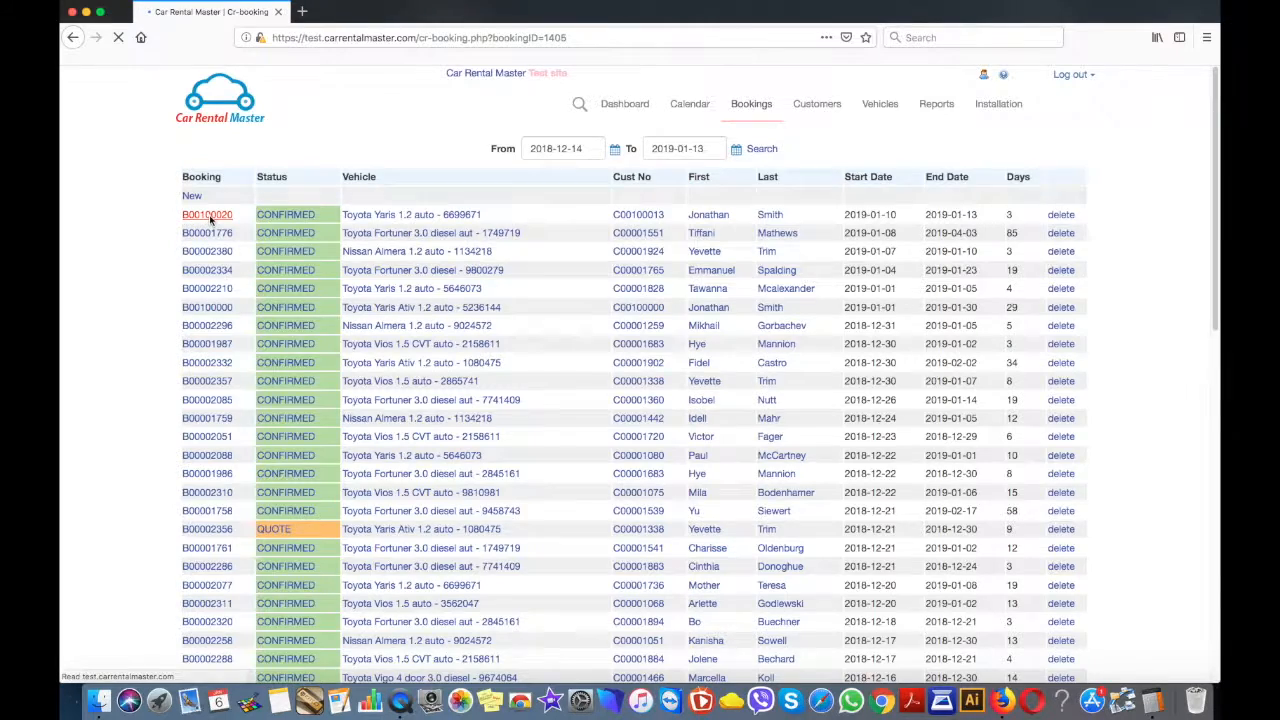
scroll(146, 330, "down", 5)
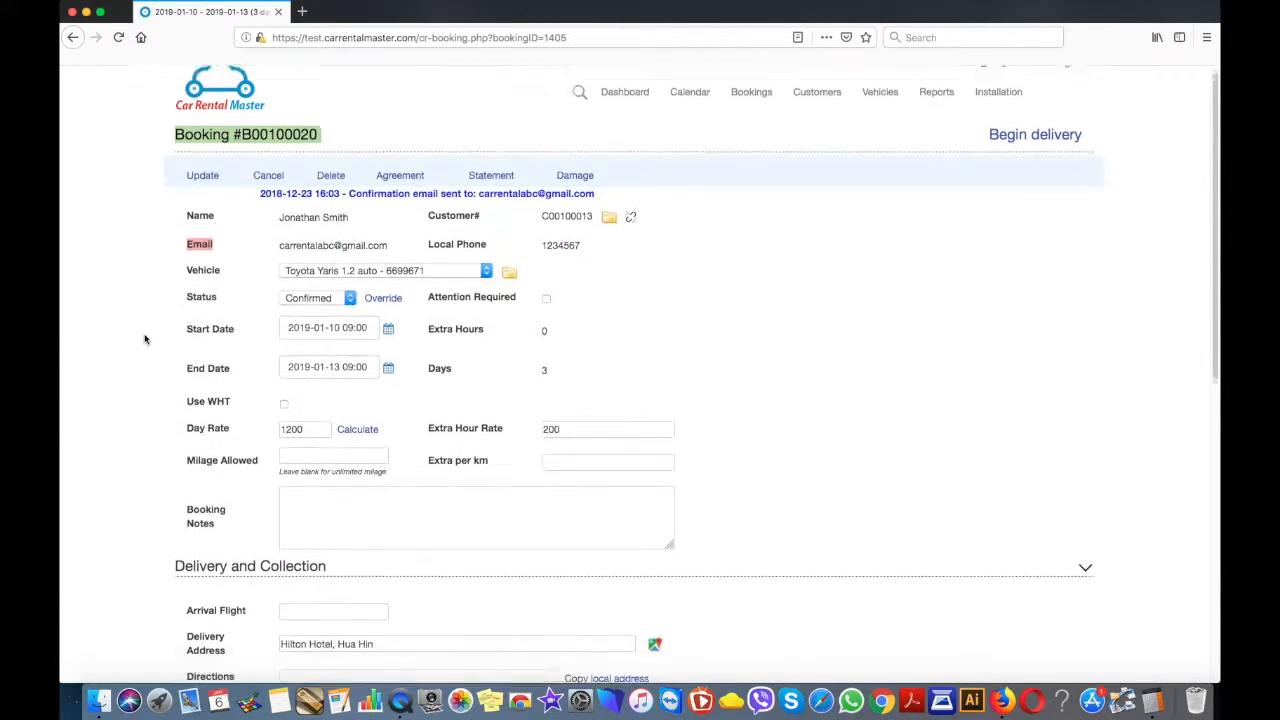
scroll(145, 336, "up", 5)
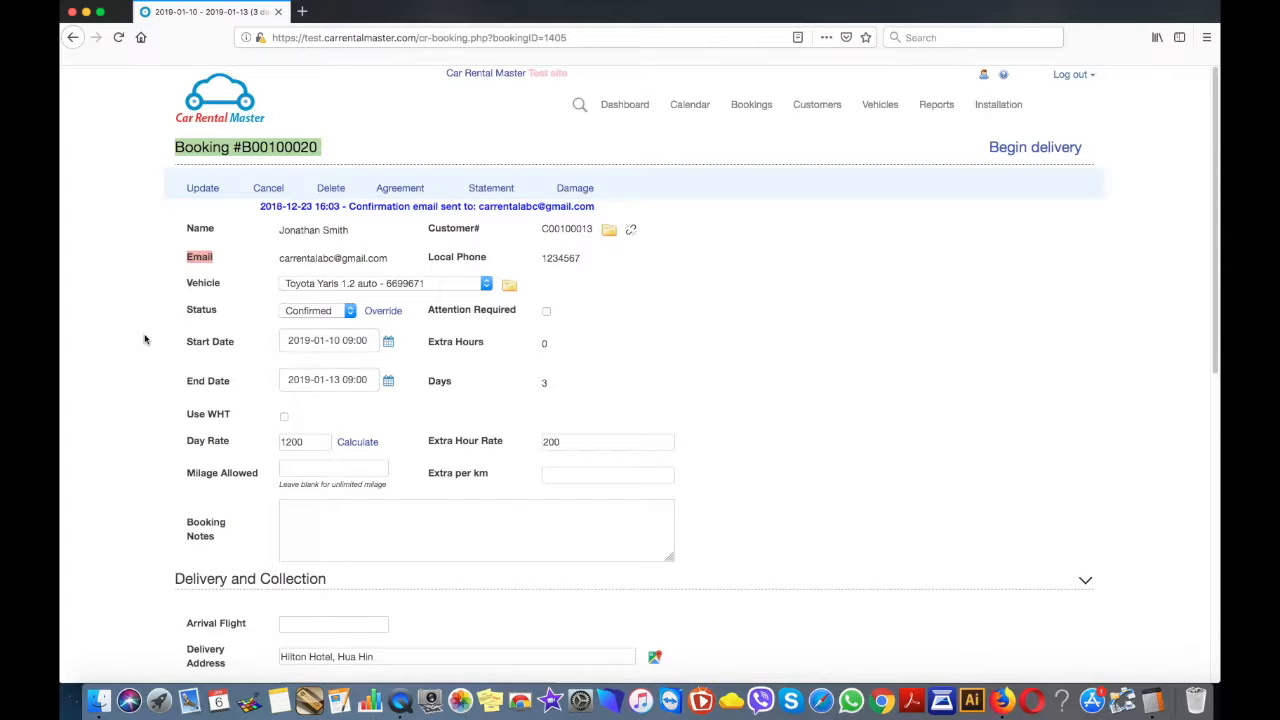
scroll(144, 339, "down", 10)
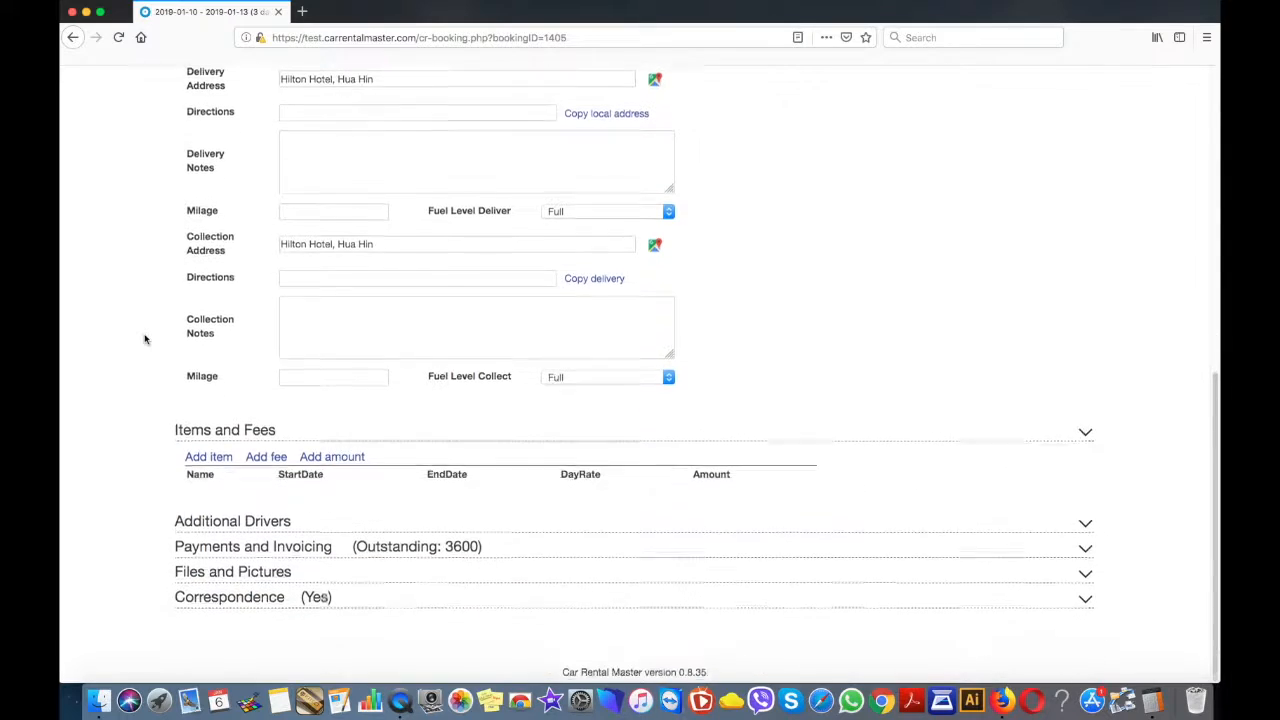
Step: Add a Rental payment of 3600 in cash, paid to PS, under the booking's payments and invoicing
left_click(273, 540)
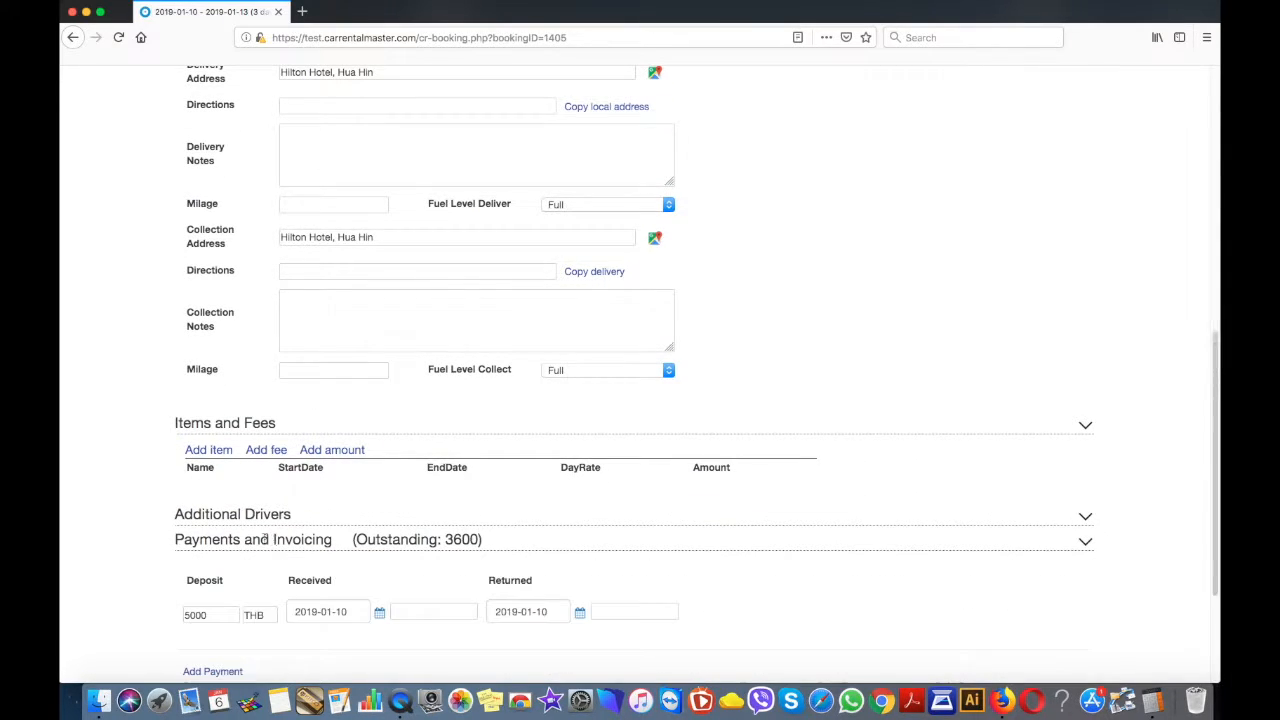
scroll(164, 516, "down", 6)
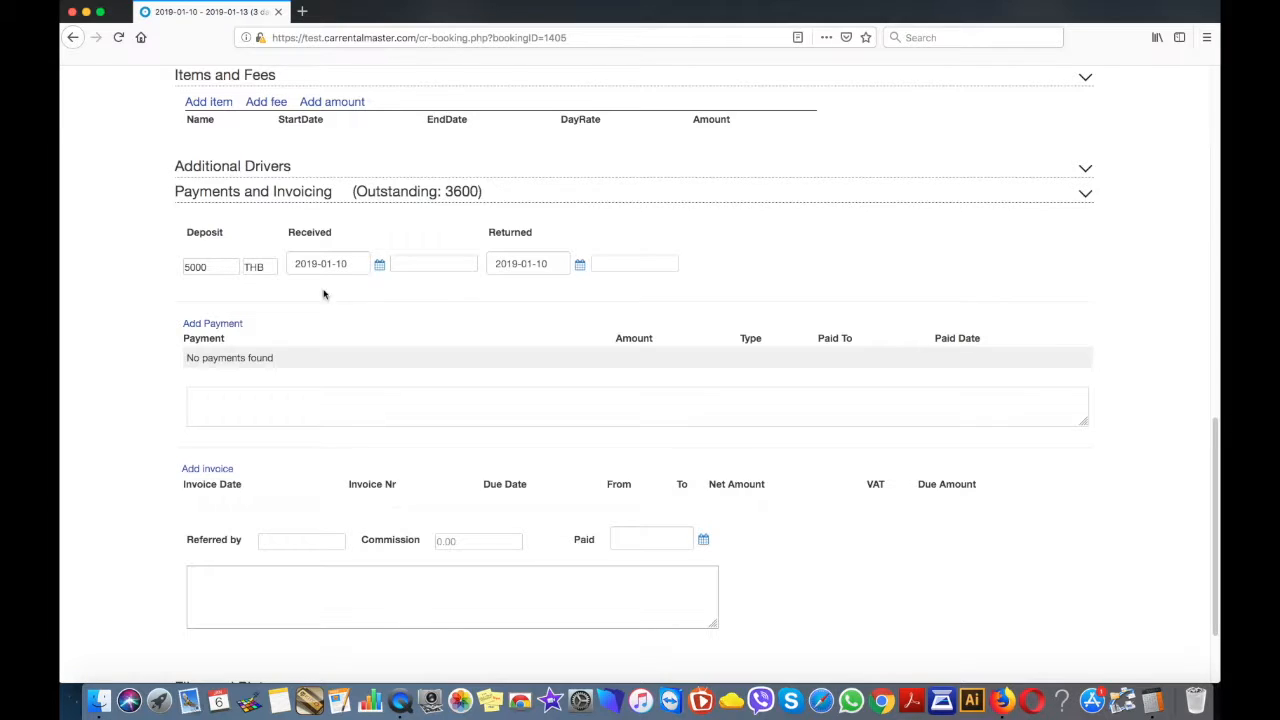
left_click(213, 325)
left_click(449, 366)
type("36")
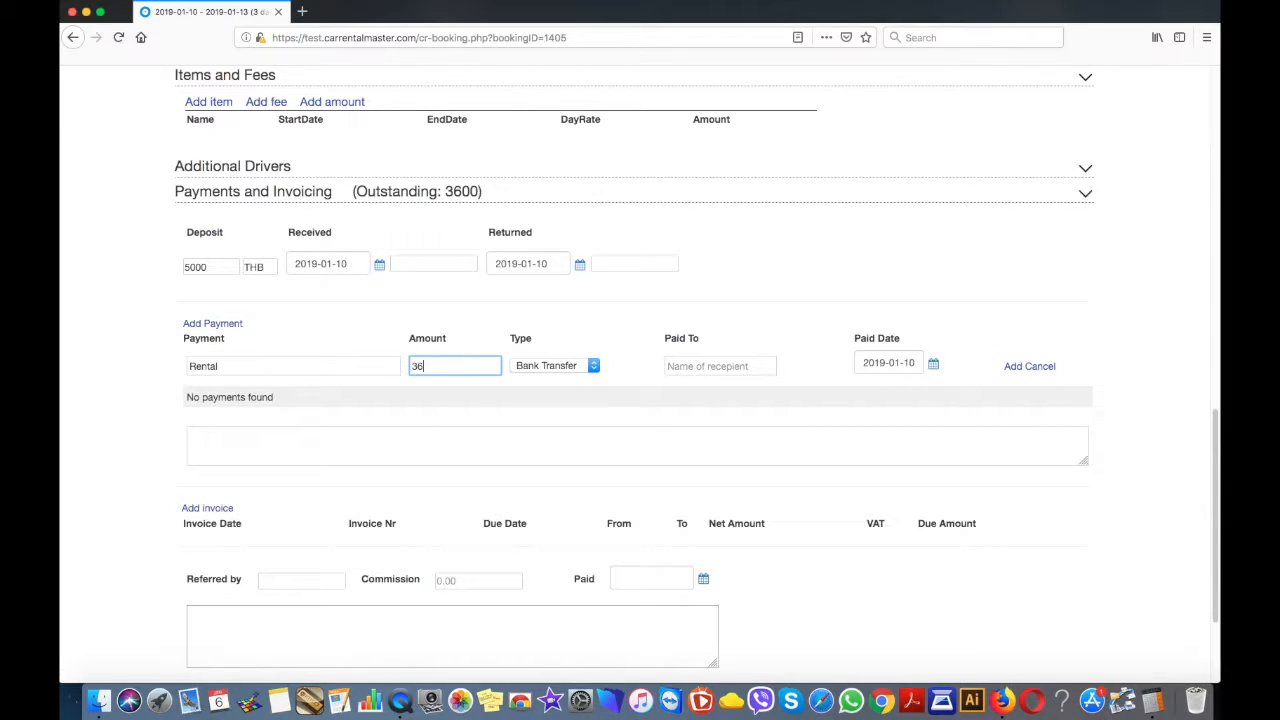
type("00")
left_click(594, 365)
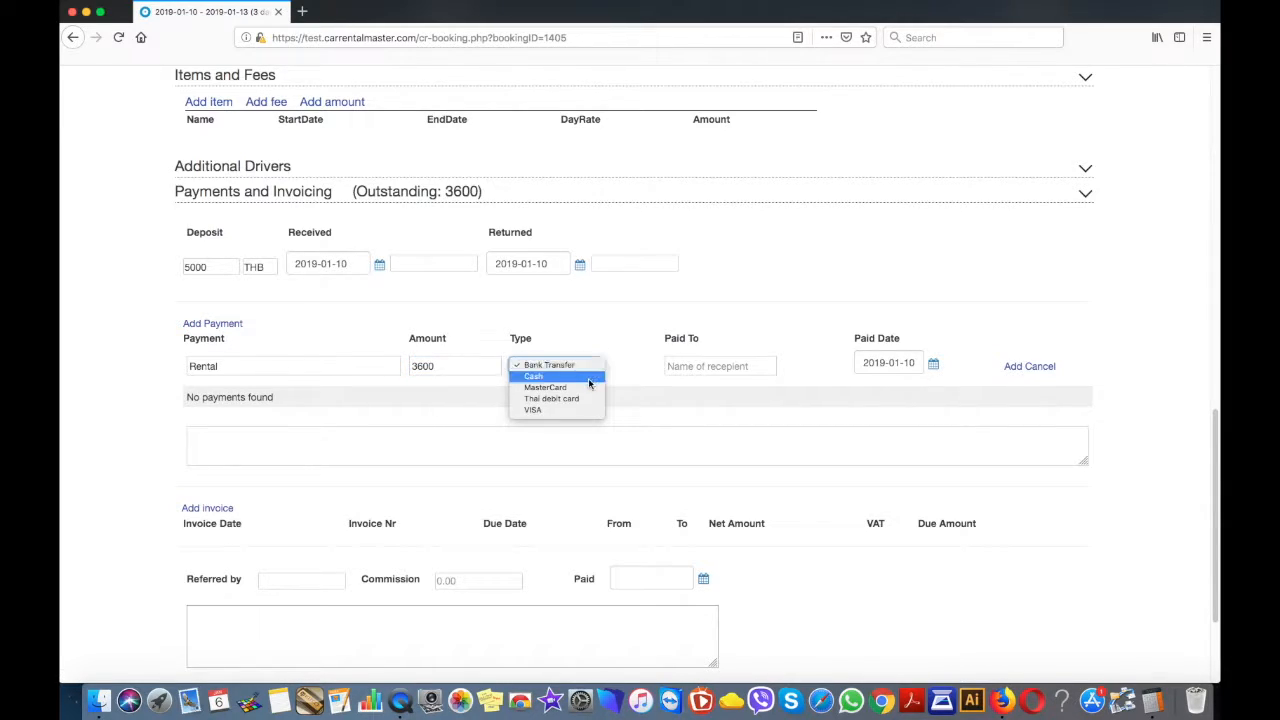
left_click(557, 376)
left_click(687, 366)
type("PS")
left_click(1012, 367)
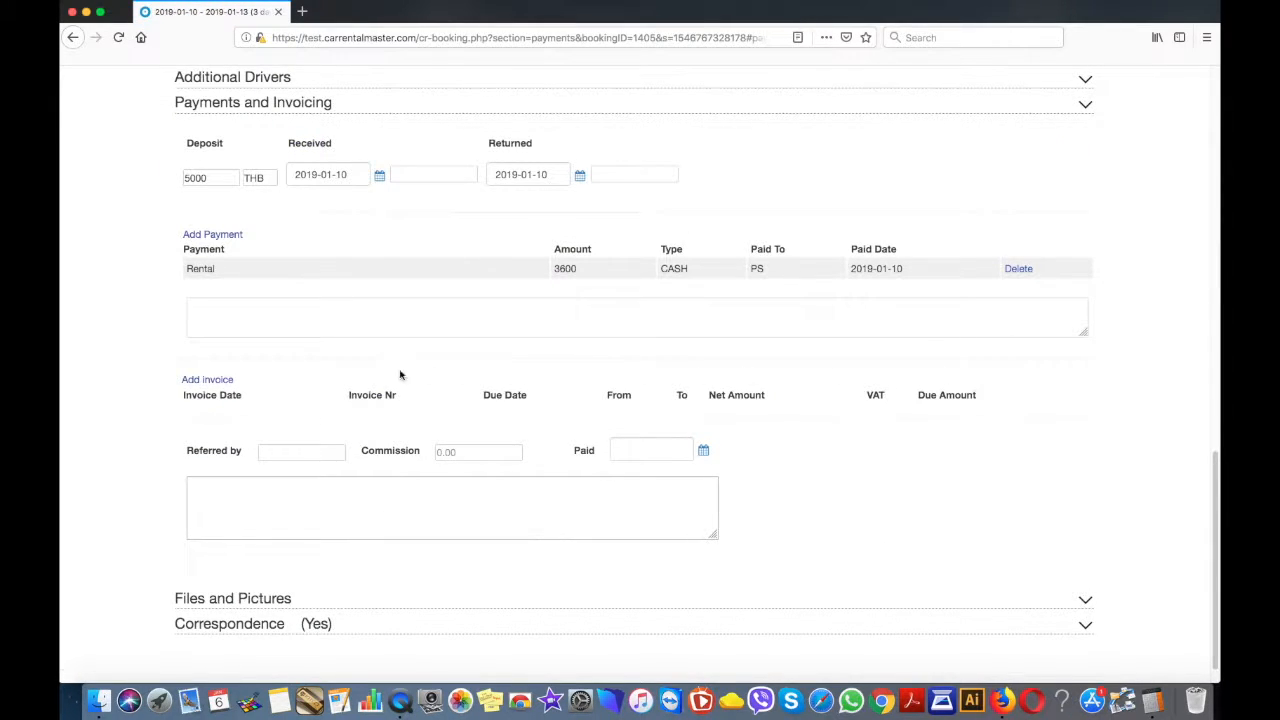
Step: Build an invoice for the rental from 2019-01-10 to 2019-01-13, with invoice and due date 2019-01-10, and view its draft
left_click(207, 381)
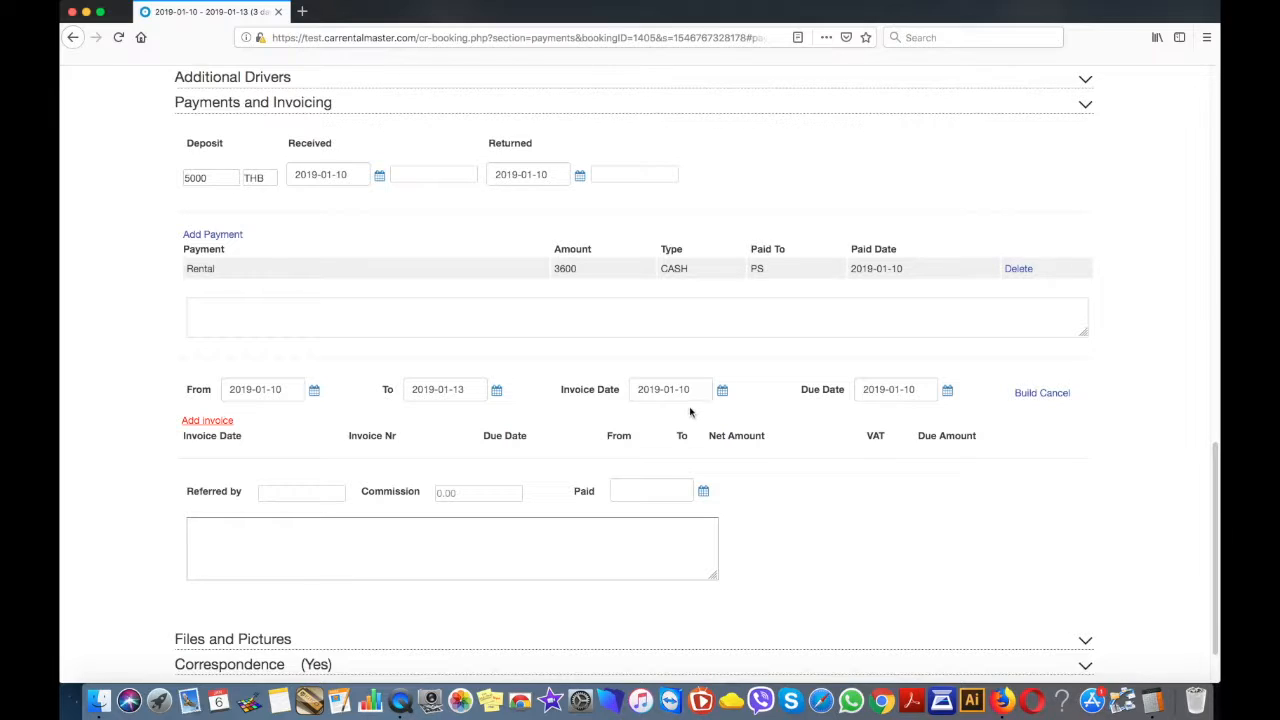
left_click(1026, 394)
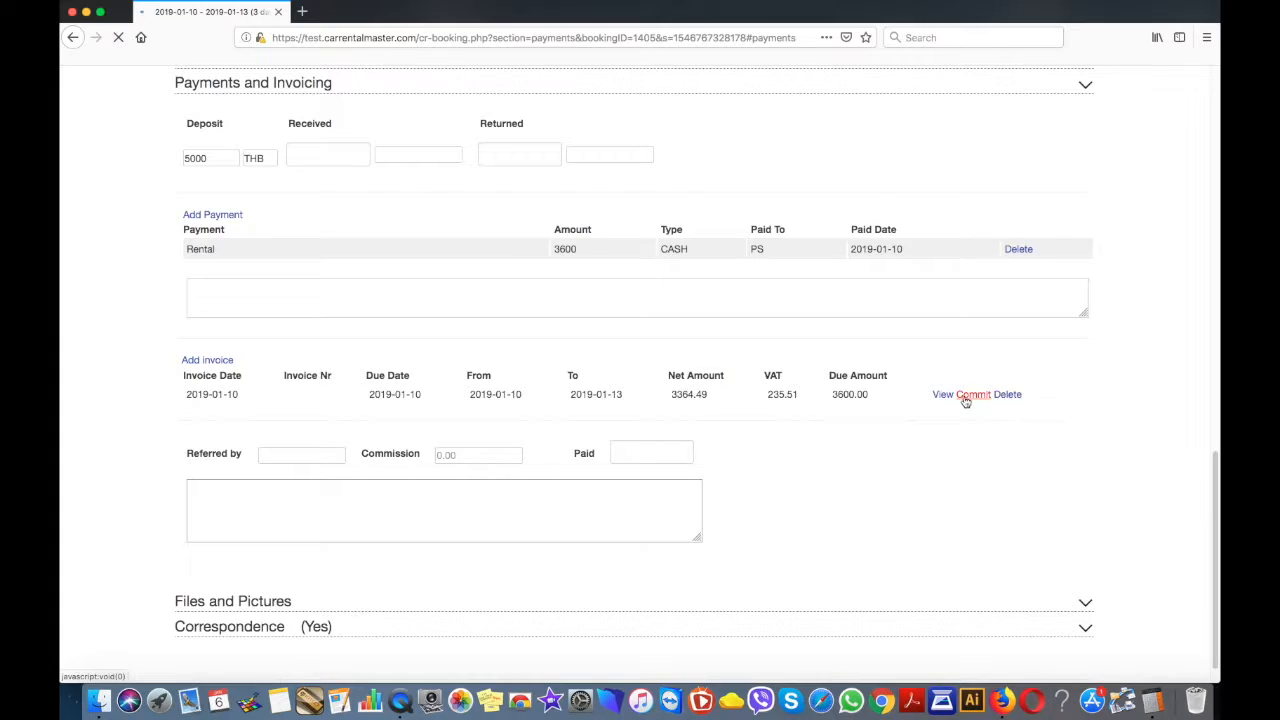
left_click(942, 418)
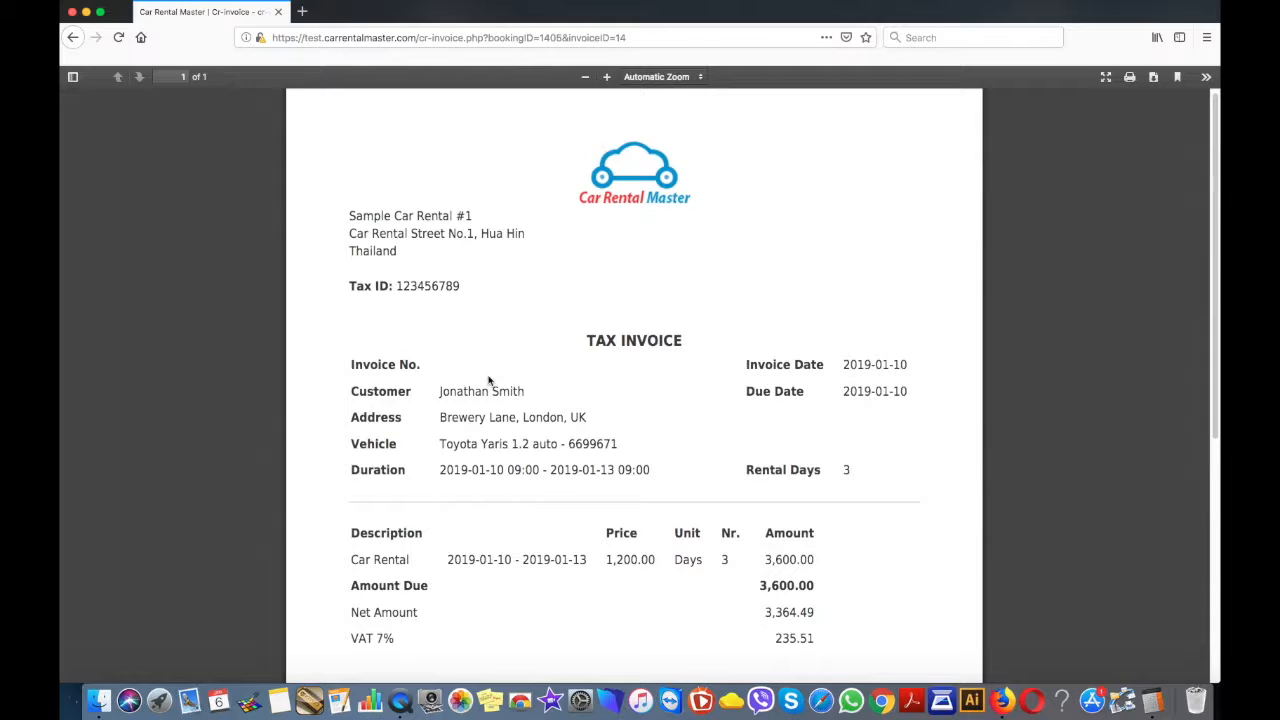
left_click(71, 37)
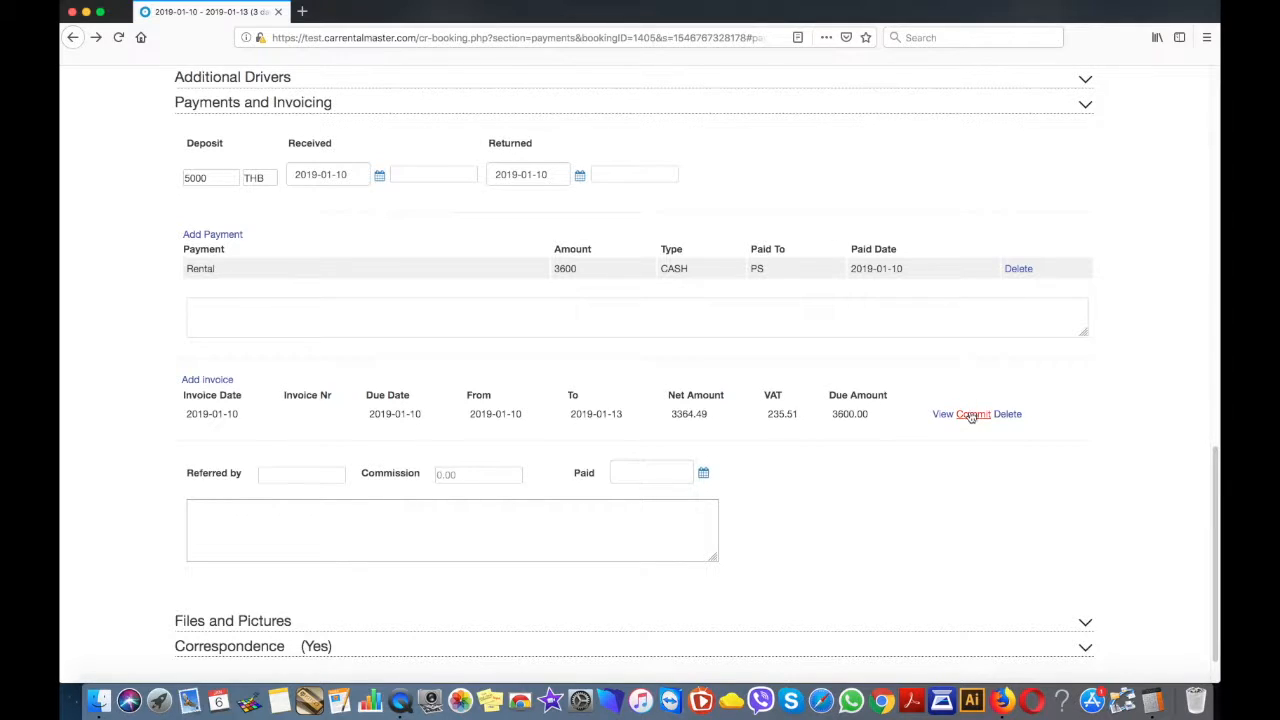
Step: Commit the booking's draft invoice and review the issued tax invoice through to its end
left_click(966, 414)
left_click(666, 162)
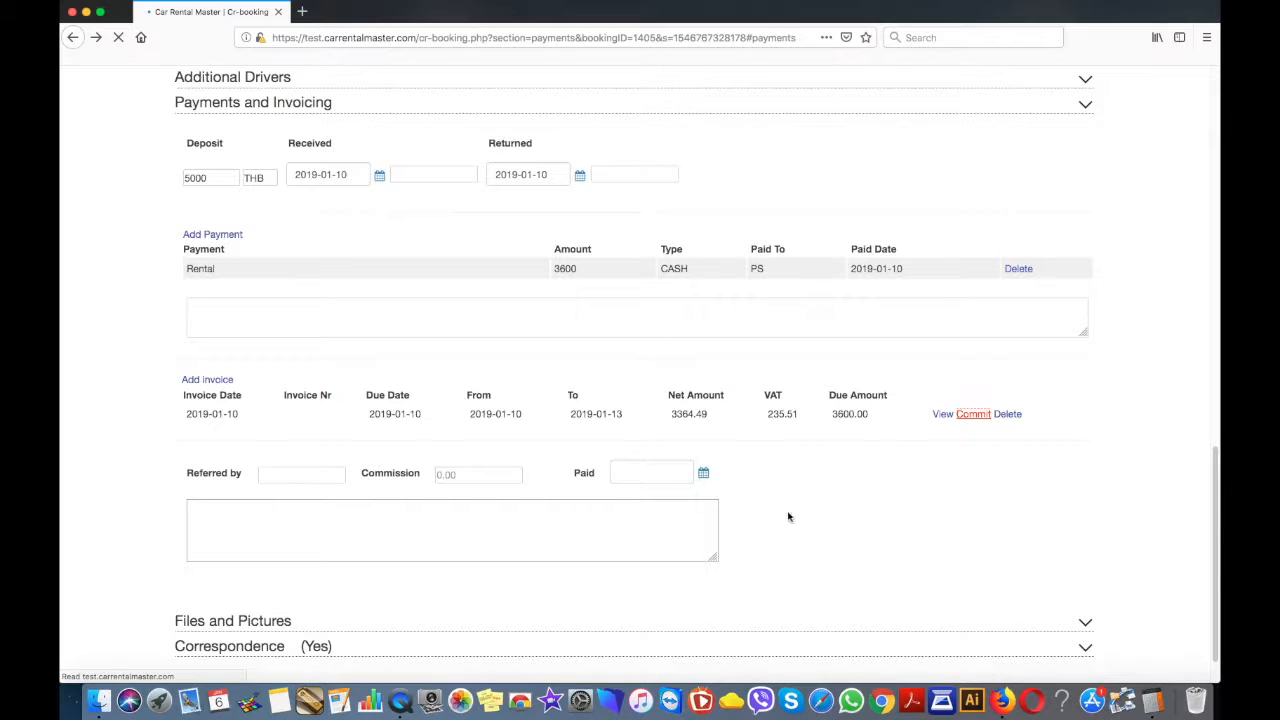
left_click(953, 415)
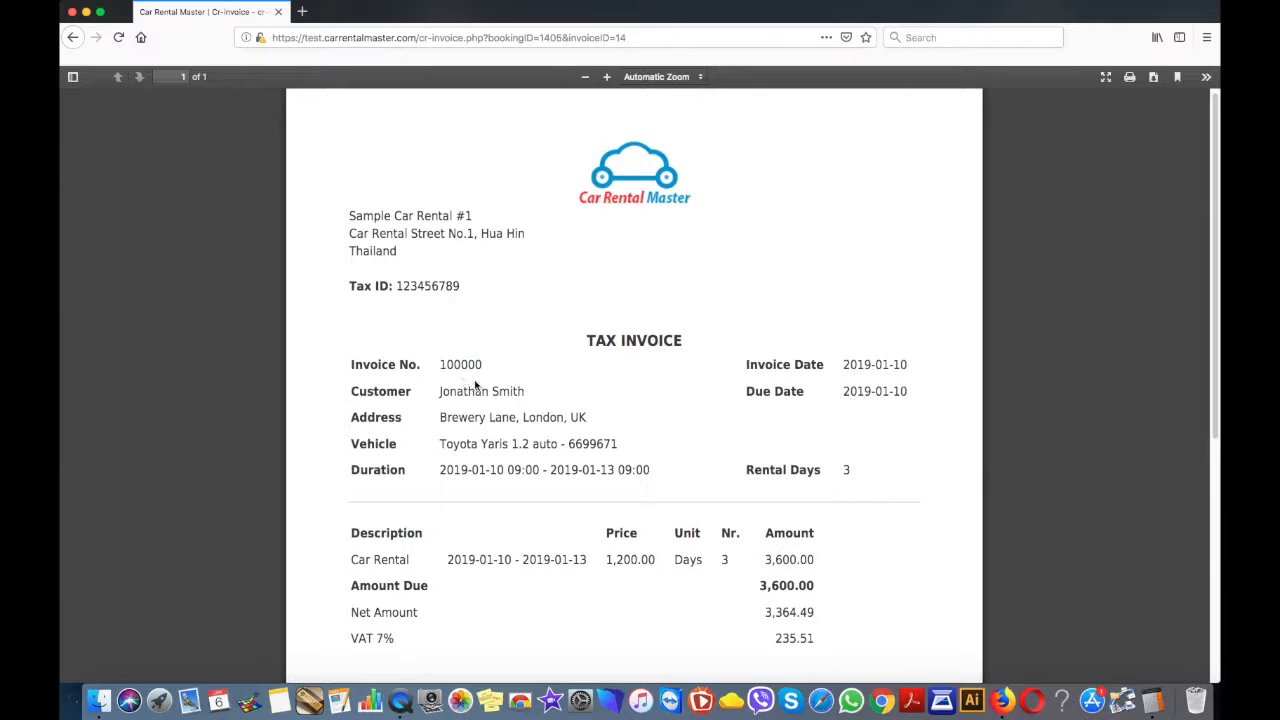
scroll(477, 384, "down", 5)
scroll(477, 384, "up", 5)
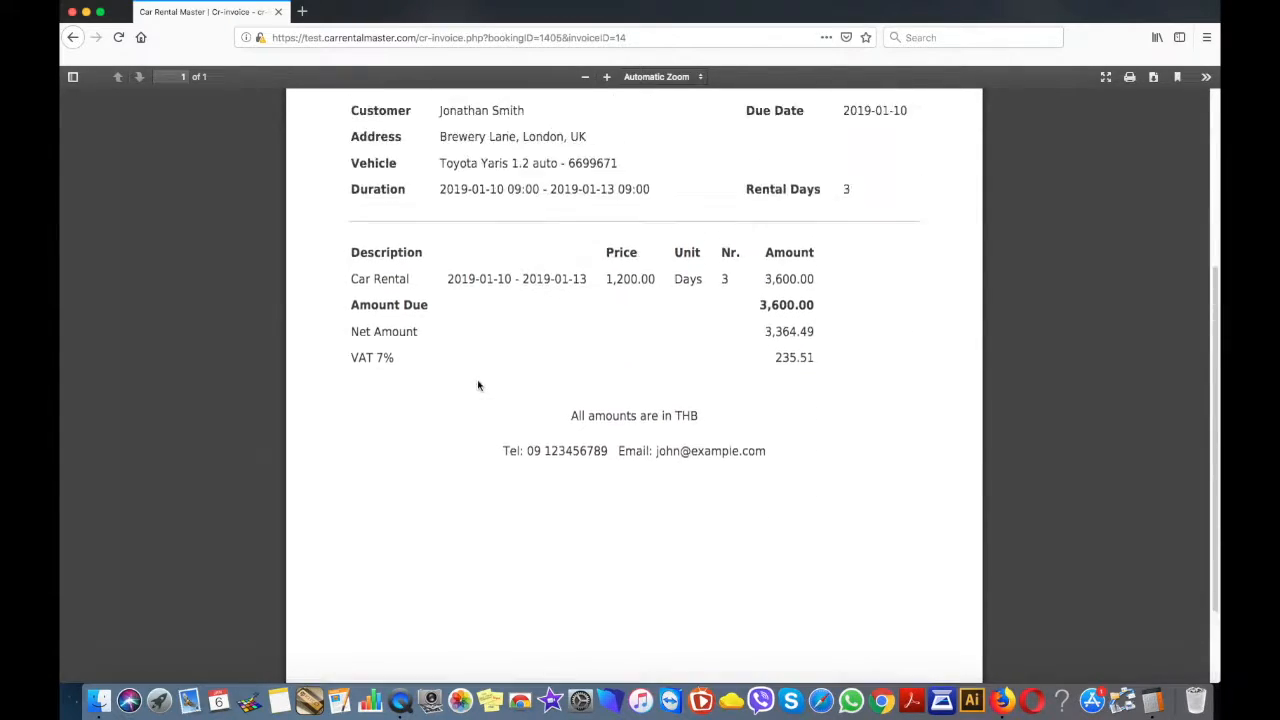